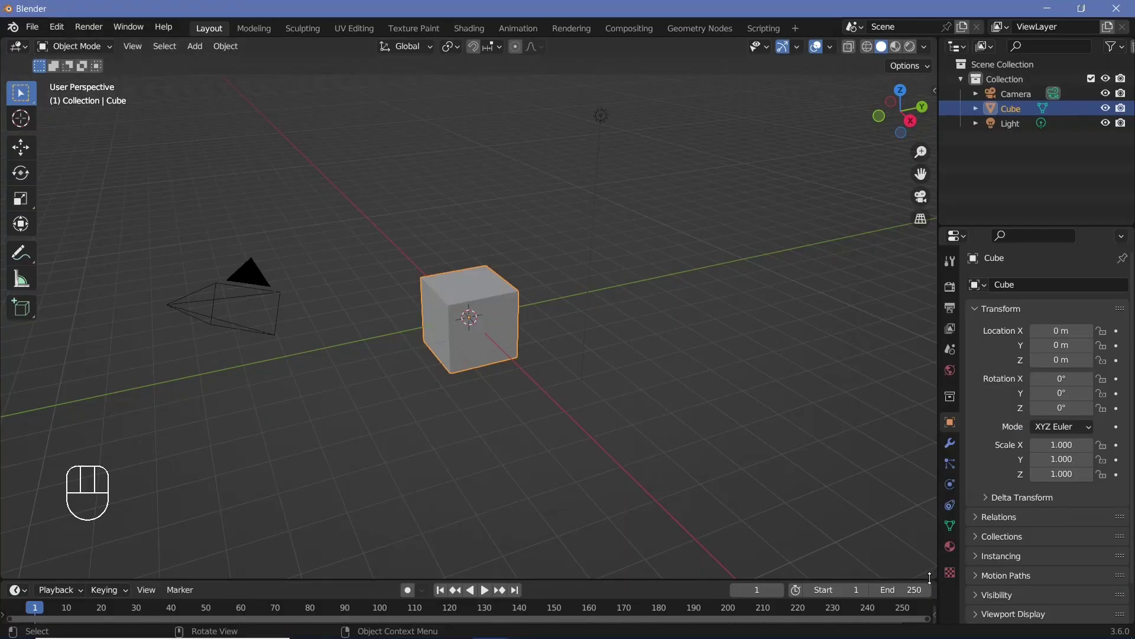
Split the 3D viewport horizontally and turn the lower area into a Geometry Node Editor
drag(930, 577, 662, 374)
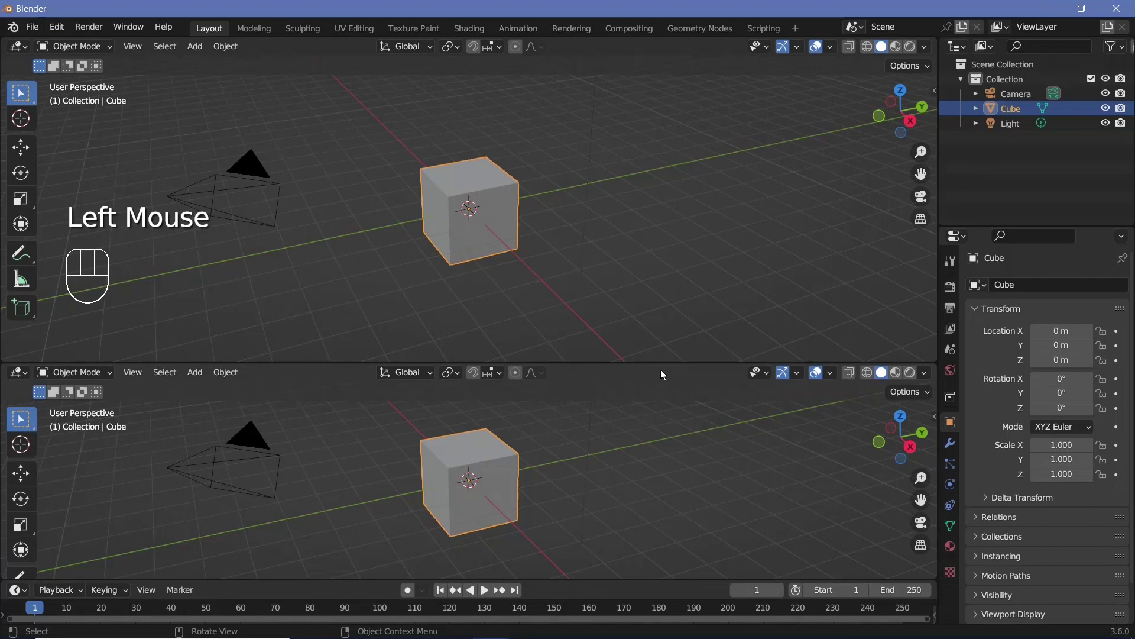
click(16, 372)
click(59, 499)
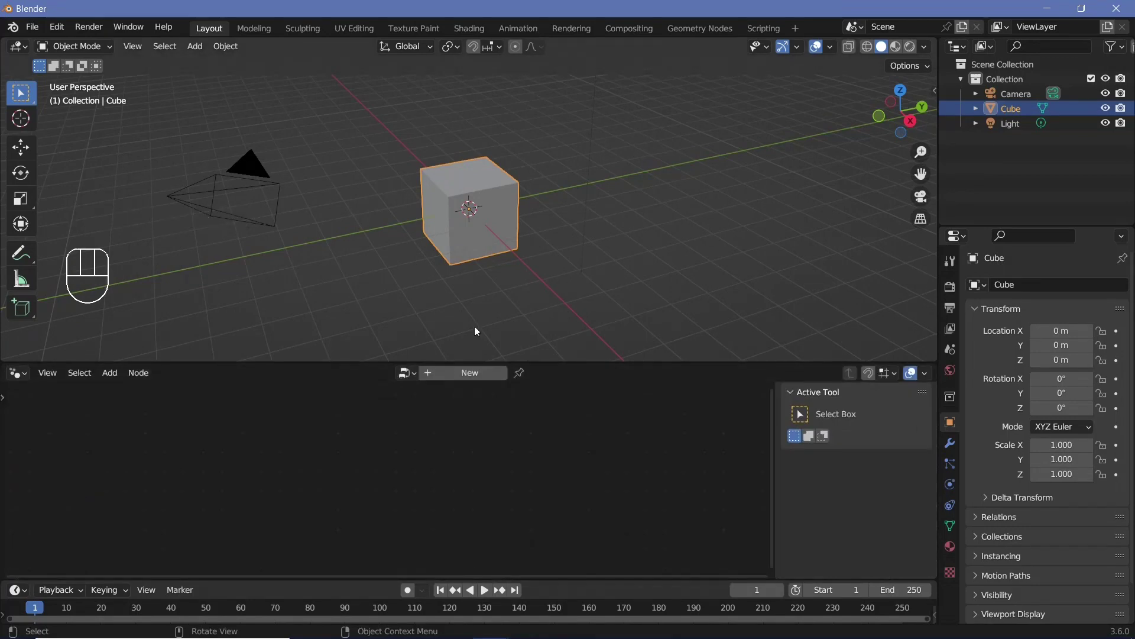
Create a new geometry node tree on the cube and delete its Group Input node
click(469, 374)
middle_drag(323, 531, 372, 497)
scroll(411, 442, up, 3)
scroll(411, 442, up, 4)
click(285, 471)
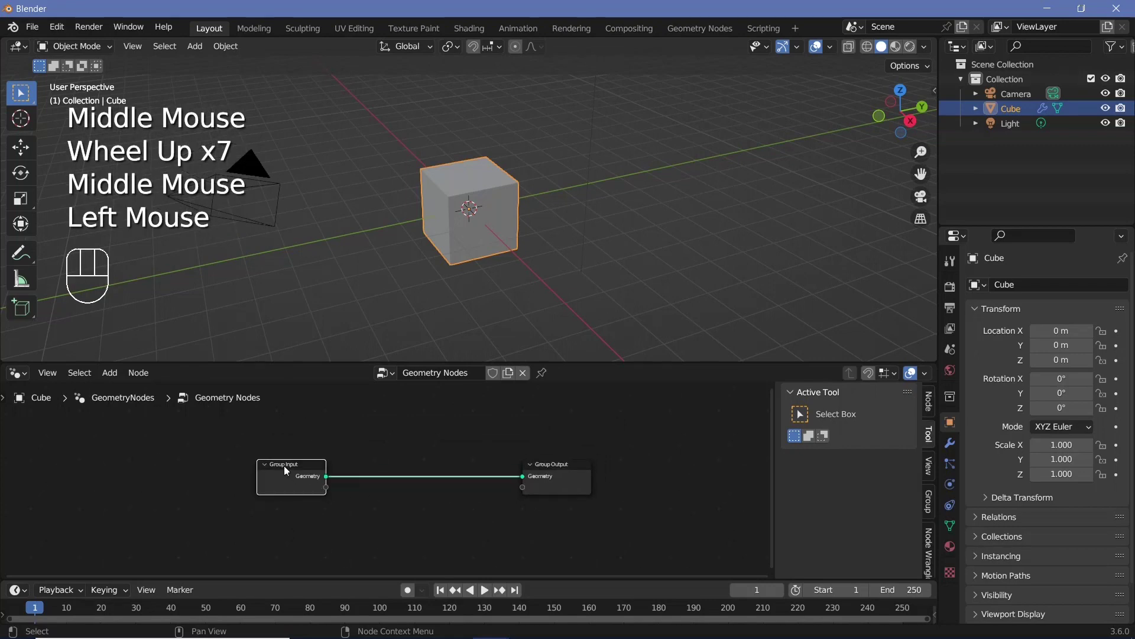
key(x)
Add a Grid node and connect its Mesh output to the Group Output's Geometry input
middle_drag(290, 502, 364, 495)
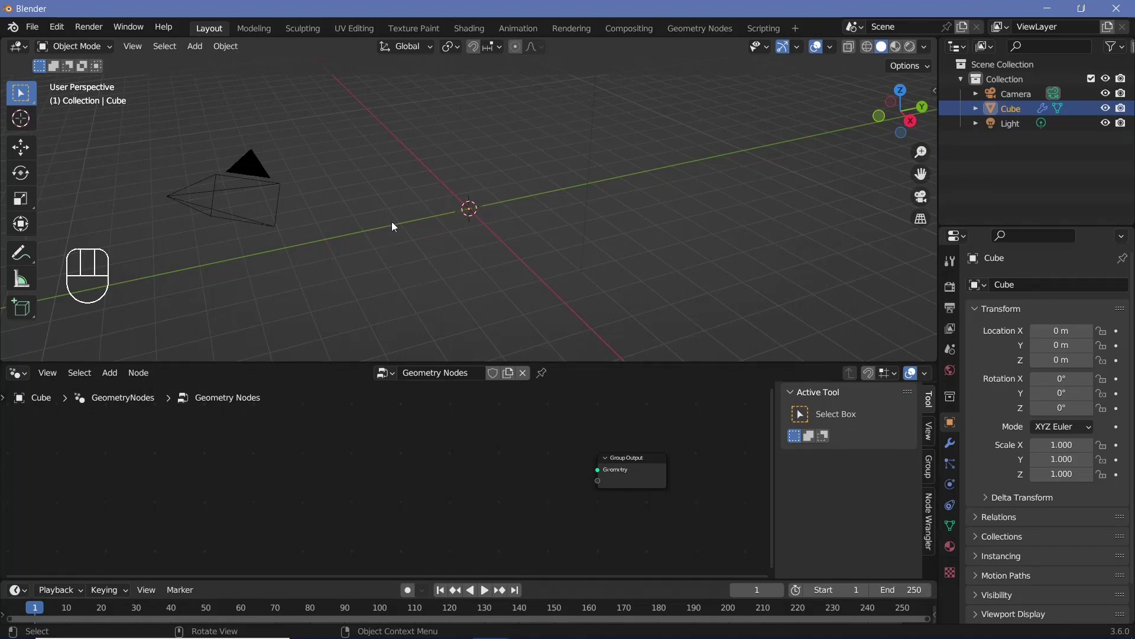
key(shift+a)
click(406, 339)
text(gr)
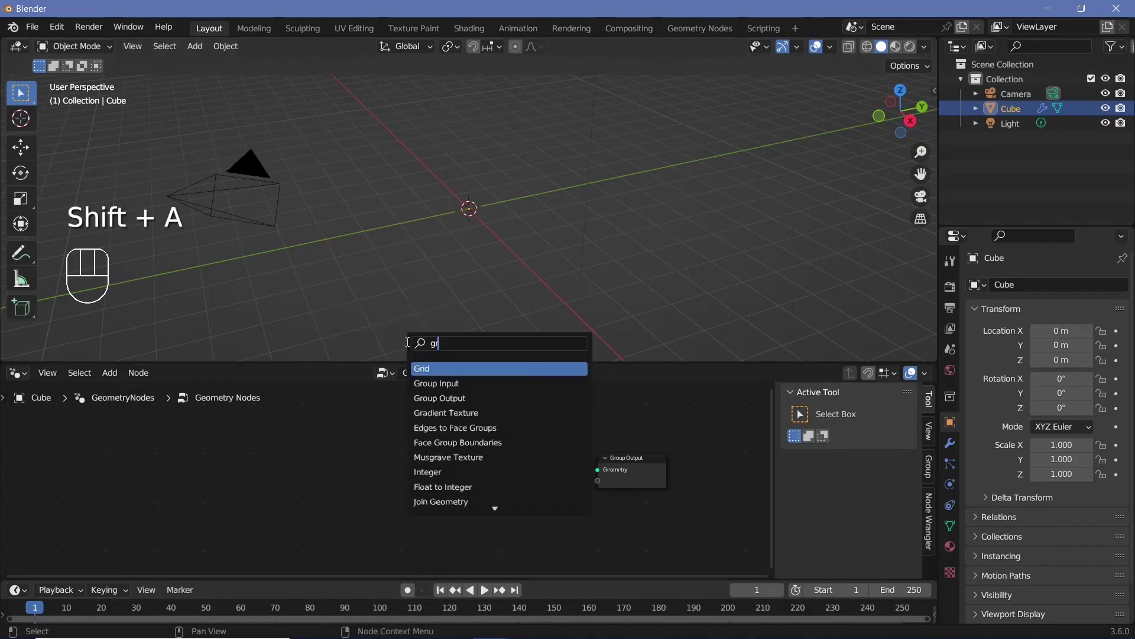
key(Return)
drag(397, 454, 607, 475)
Set the Grid node's Size X and Size Y to 5 m
scroll(608, 475, up, 4)
middle_drag(608, 475, 756, 475)
scroll(456, 475, up, 2)
shift+click(455, 475)
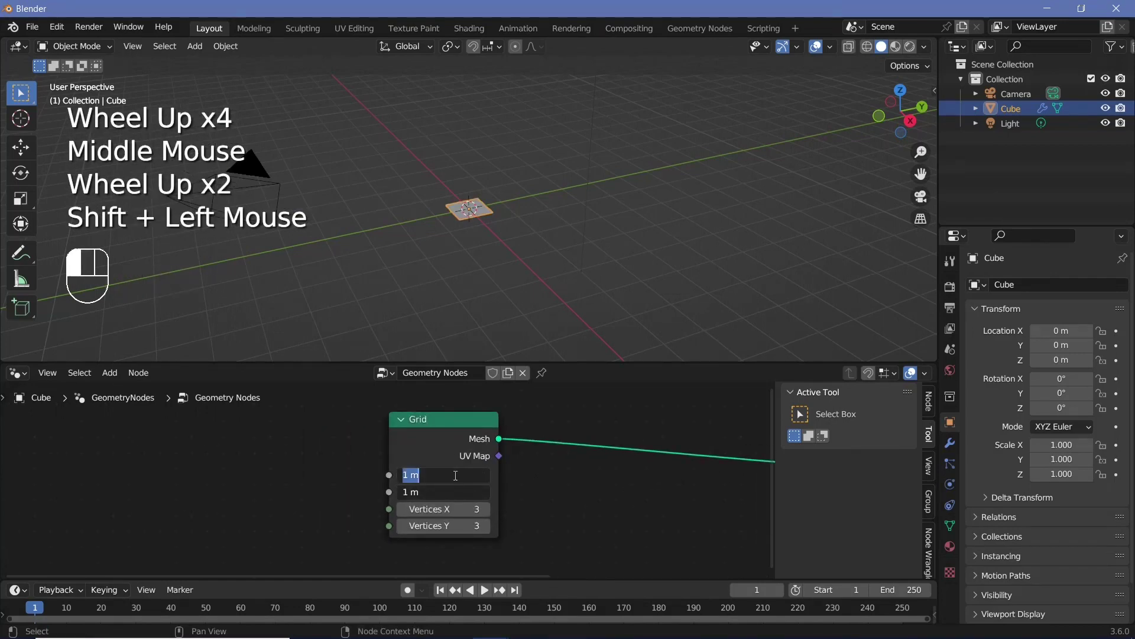
text(5)
key(Return)
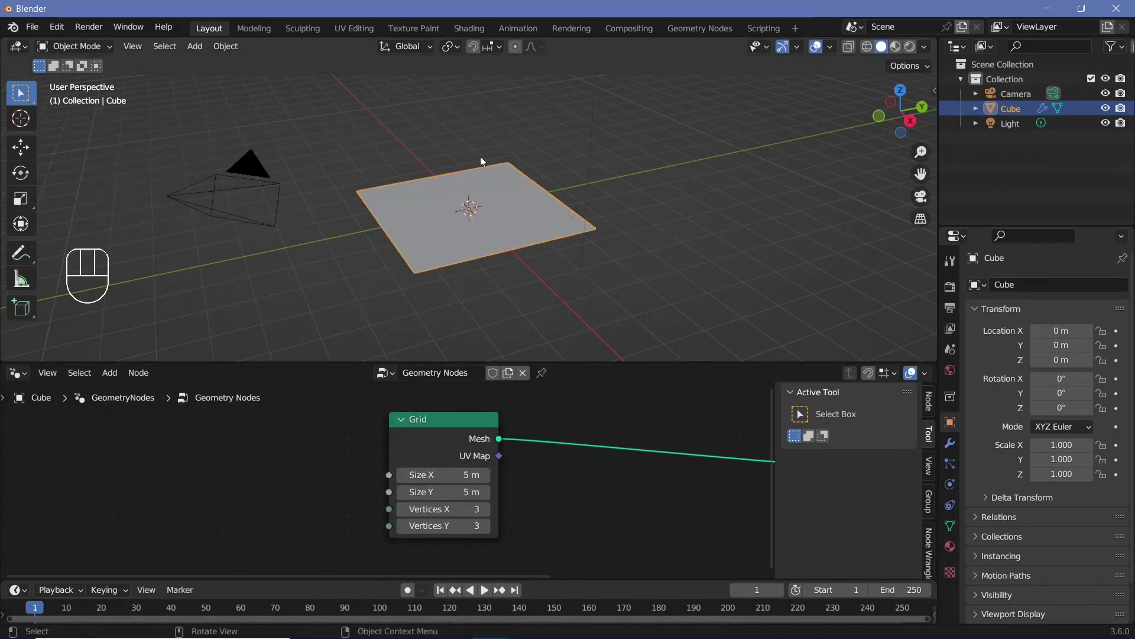
Set the Grid node's Vertices X and Vertices Y to 100
middle_drag(500, 228, 598, 246)
scroll(598, 246, up, 2)
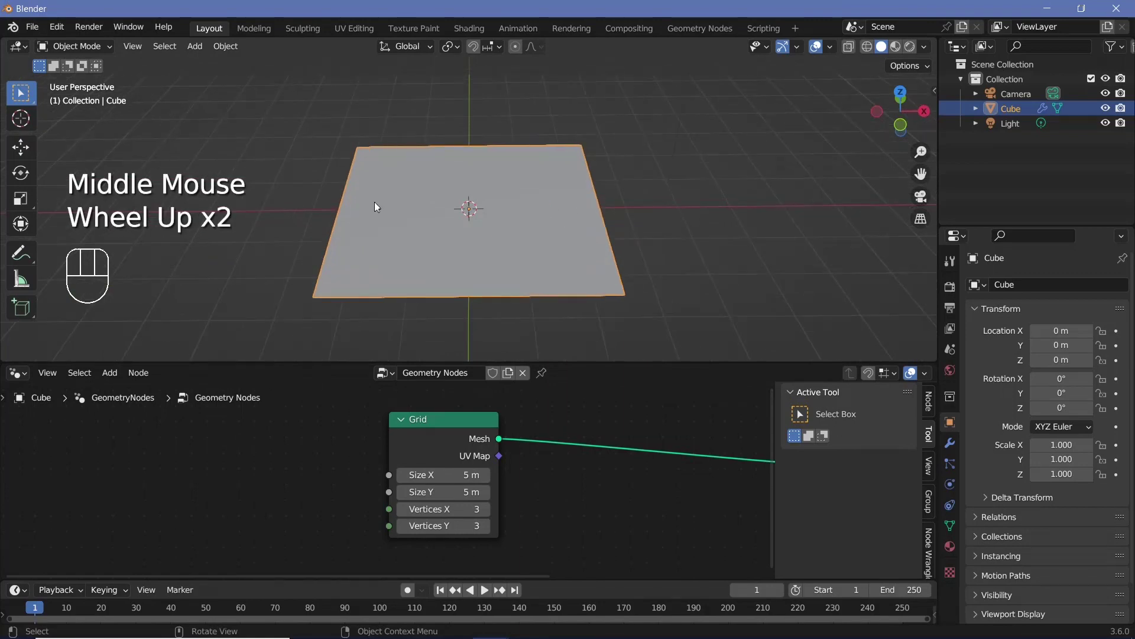
drag(432, 438, 342, 463)
middle_drag(486, 492, 518, 426)
shift+click(392, 468)
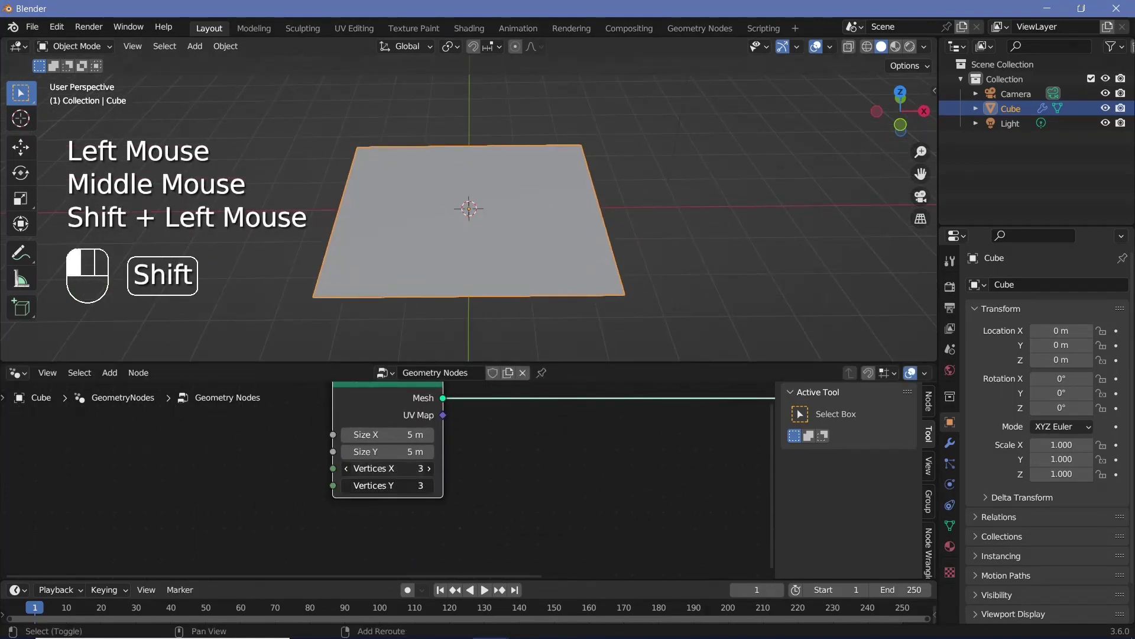
text(100)
Insert a Subdivide Mesh node between the Grid and Group Output nodes
scroll(513, 456, down, 2)
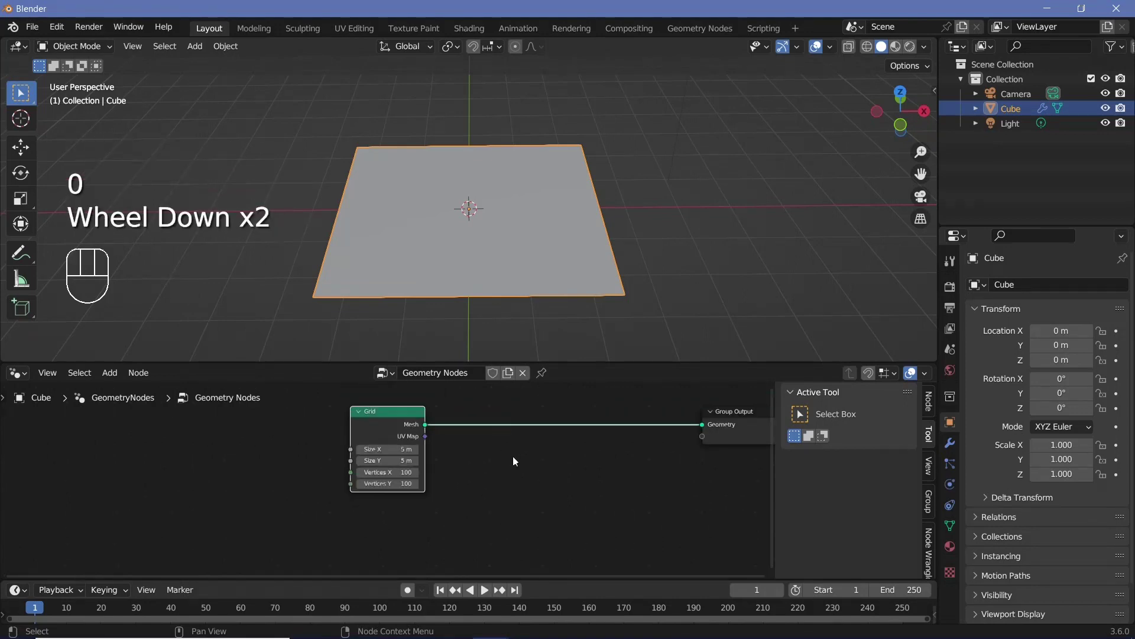
middle_drag(513, 456, 442, 465)
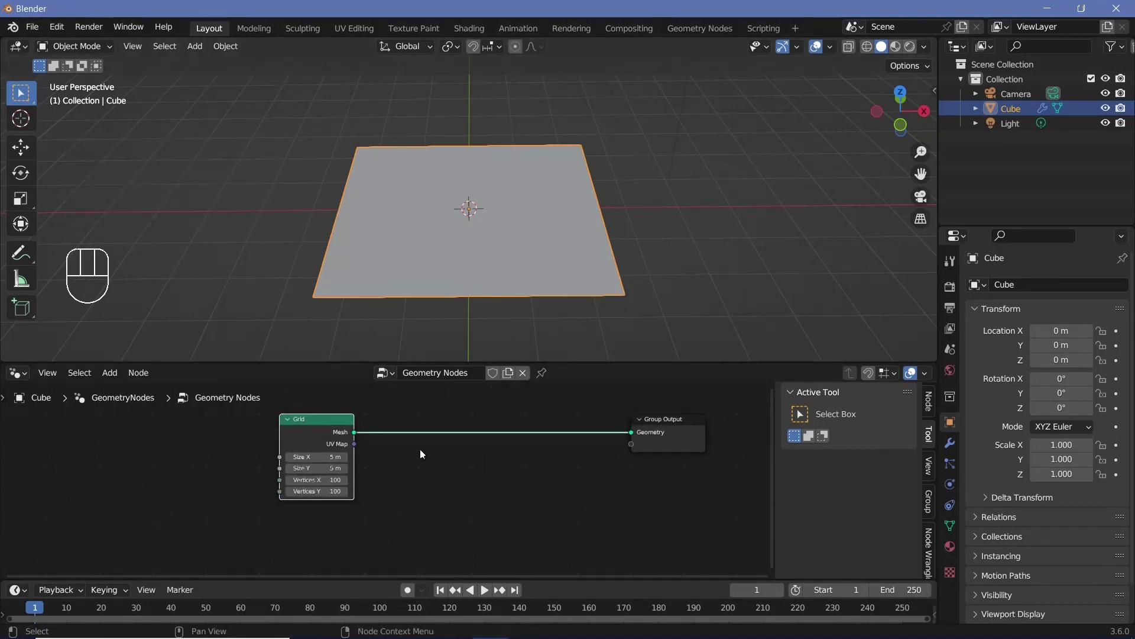
key(shift+a)
click(410, 339)
text(sub)
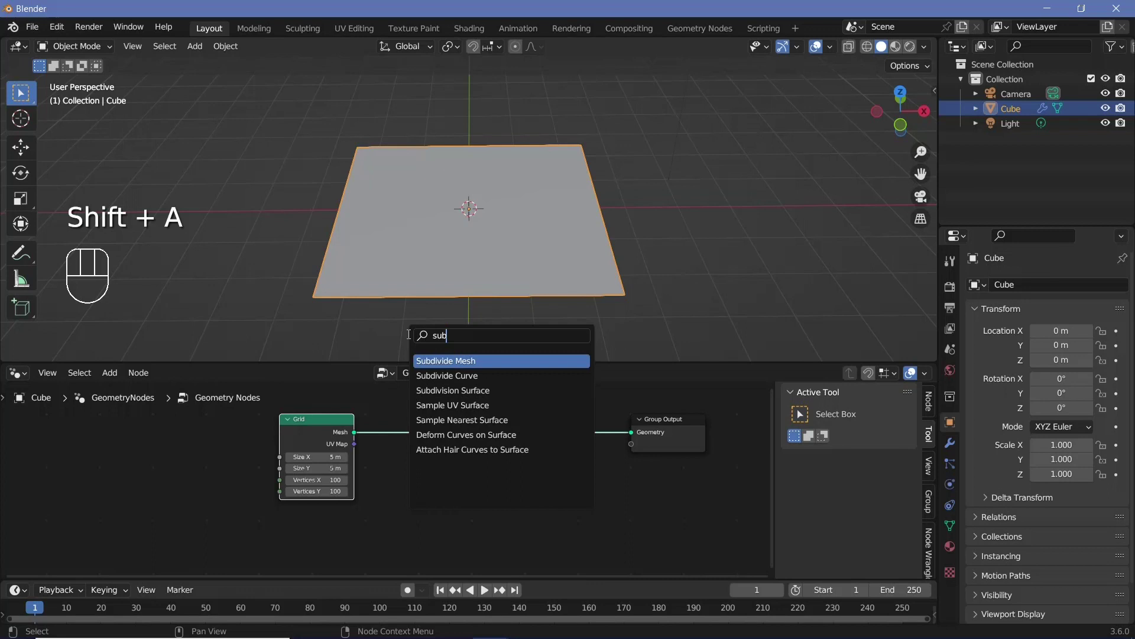
text(divid)
key(Return)
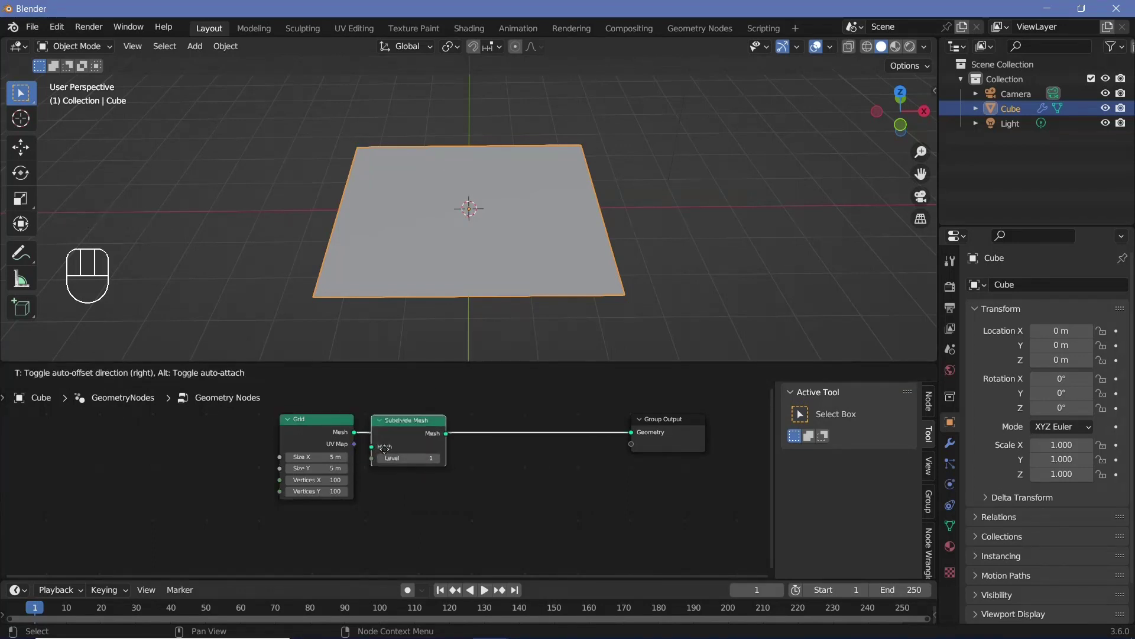
click(405, 438)
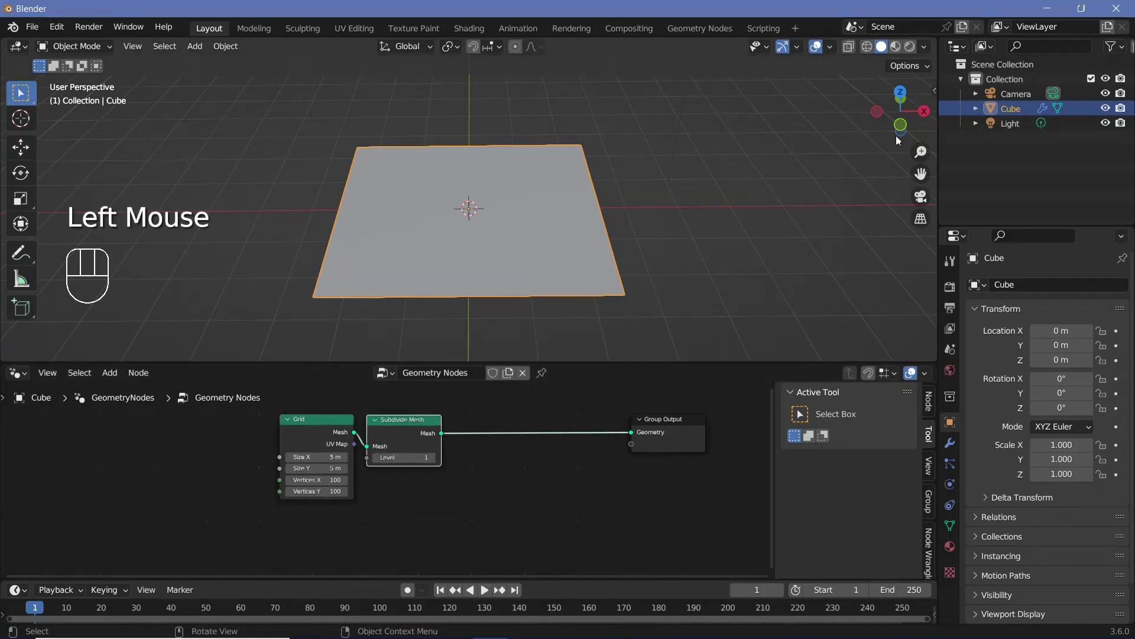
Display the viewport in wireframe and examine the density of the subdivided grid
click(867, 47)
mouse_move(541, 249)
middle_down()
mouse_move(540, 279)
mouse_move(525, 243)
middle_up()
scroll(538, 276, up, 3)
scroll(538, 275, up, 2)
scroll(499, 260, down, 2)
scroll(526, 243, up, 4)
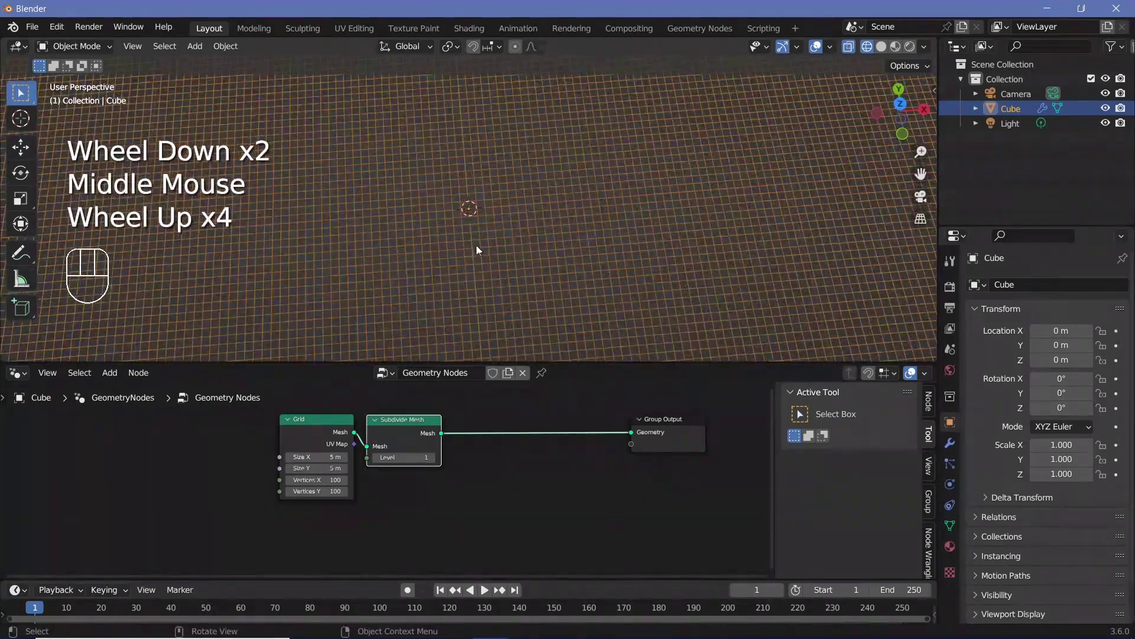
scroll(532, 239, down, 3)
Try raising the Subdivide Mesh level to 3 and check the mesh density in the wireframe view
scroll(466, 453, up, 5)
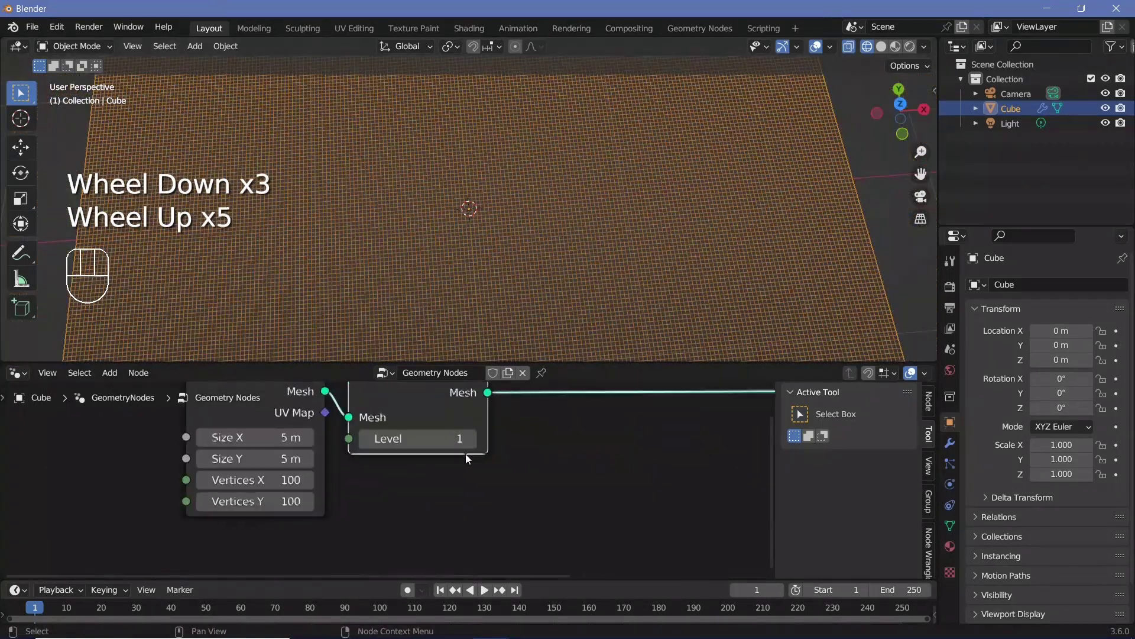
scroll(519, 219, up, 3)
scroll(519, 219, down, 2)
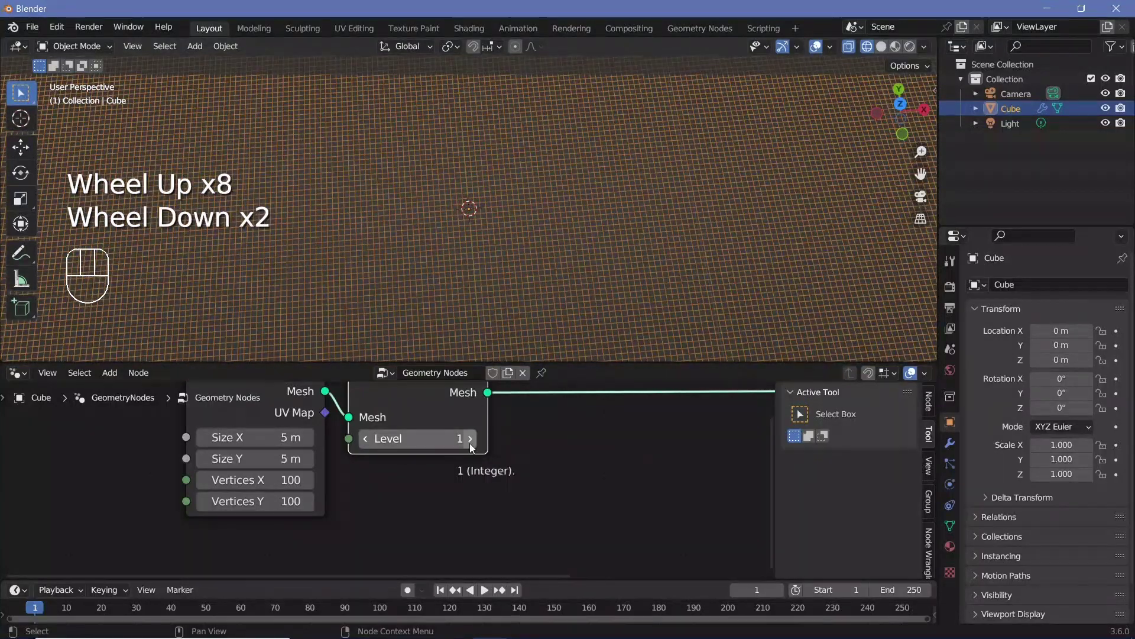
click(470, 441)
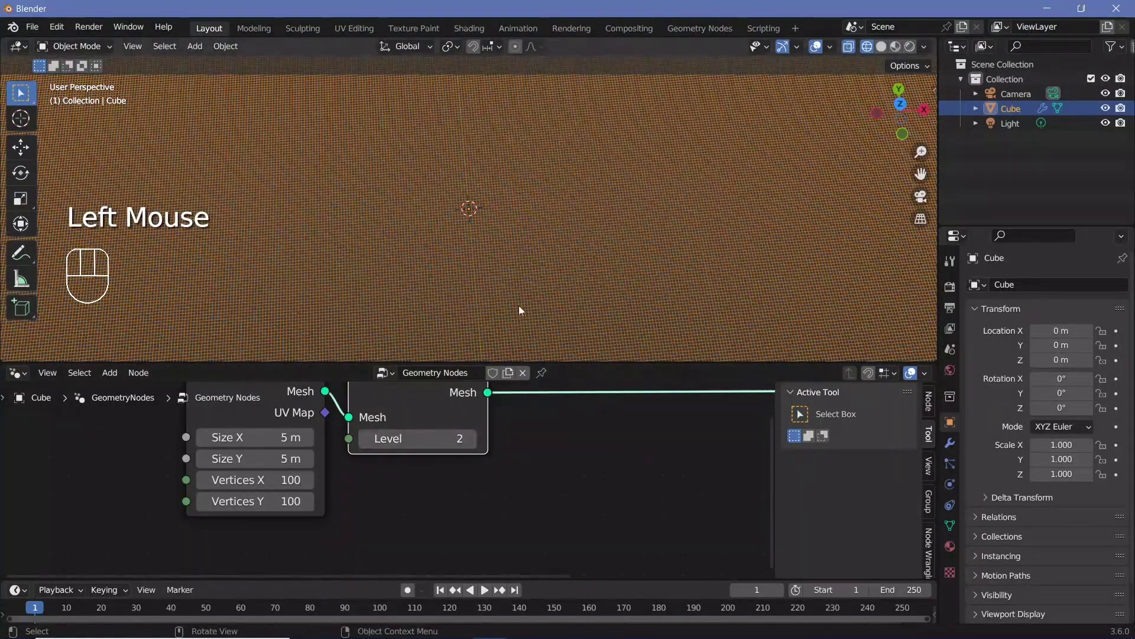
click(471, 438)
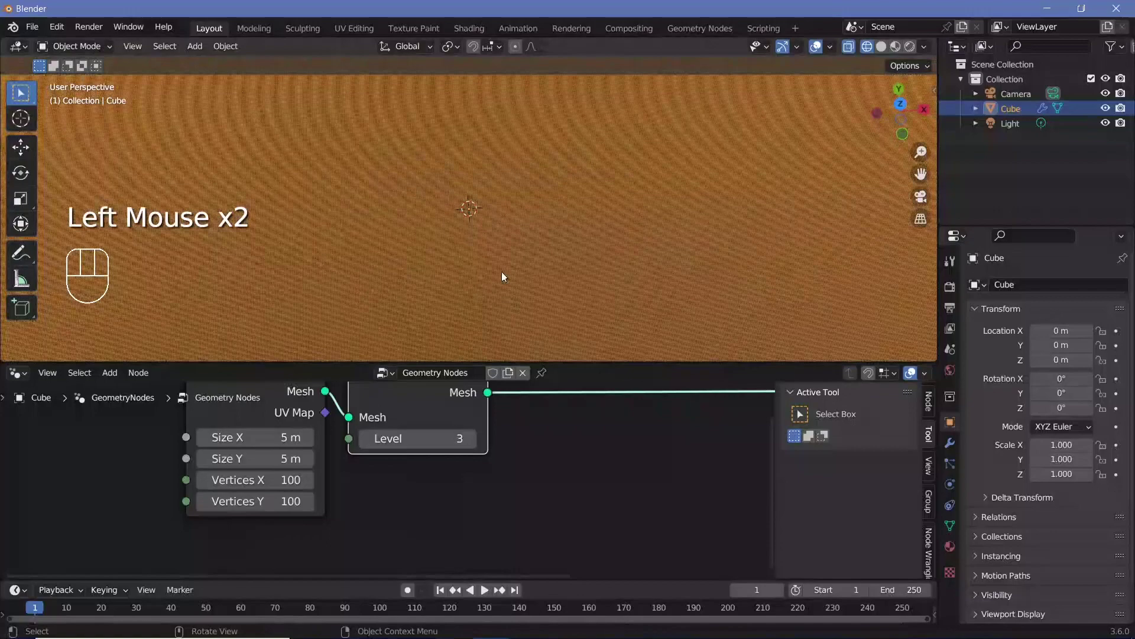
scroll(502, 273, up, 4)
scroll(502, 272, down, 4)
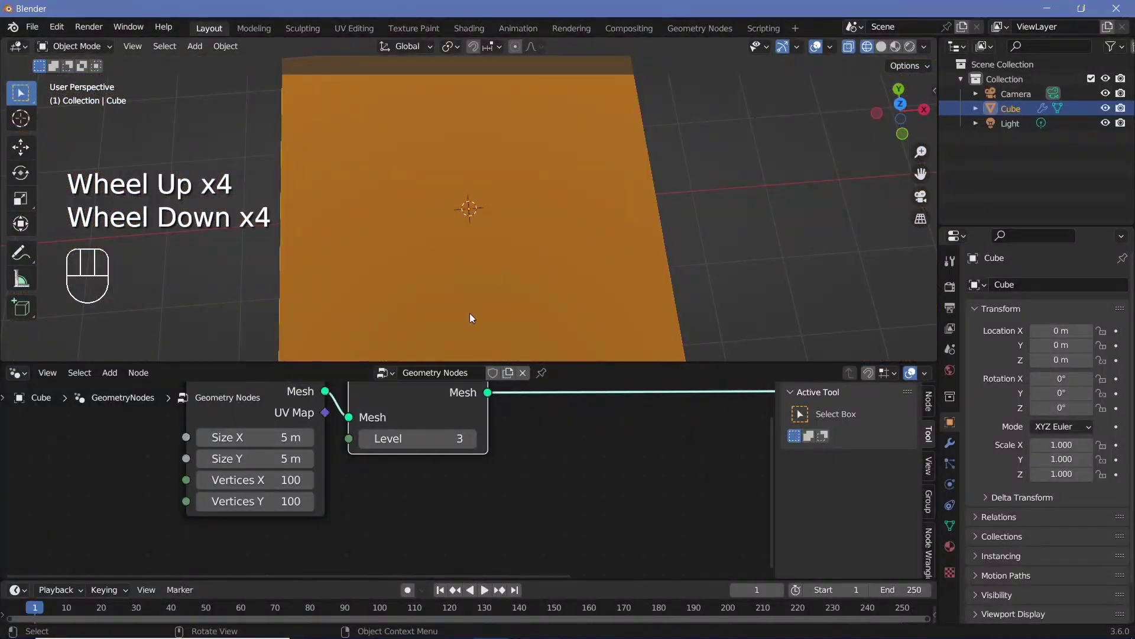
scroll(509, 272, down, 2)
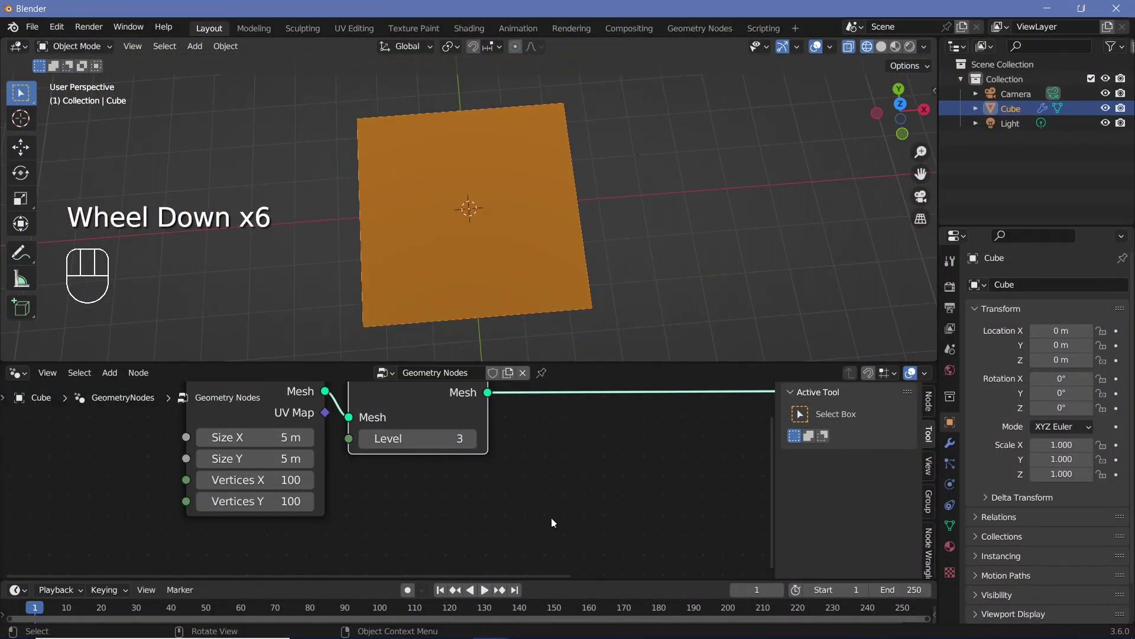
Return the Subdivide Mesh level to 1
key(Home)
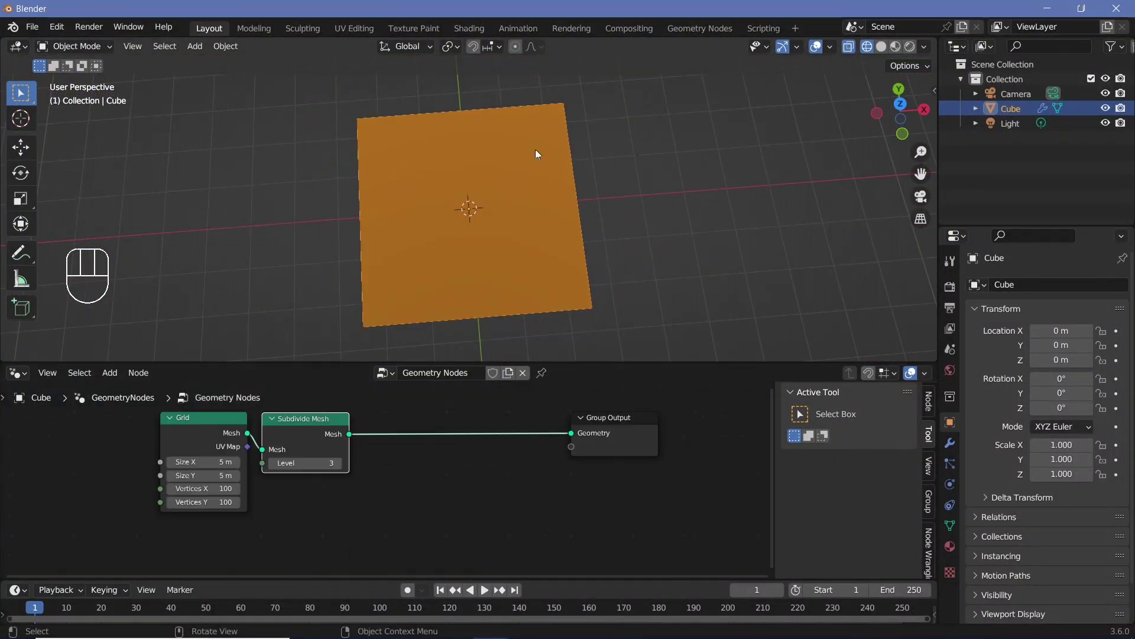
click(275, 467)
click(274, 467)
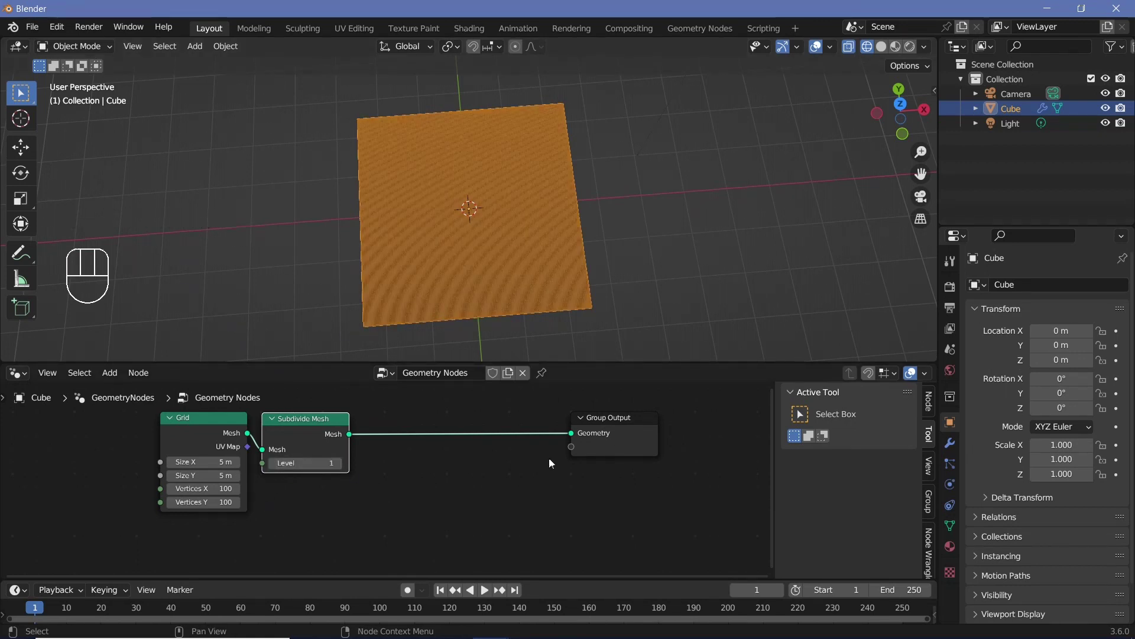
Insert a Delete Geometry node between the Subdivide Mesh and Group Output nodes
scroll(549, 463, down, 1)
scroll(487, 249, up, 2)
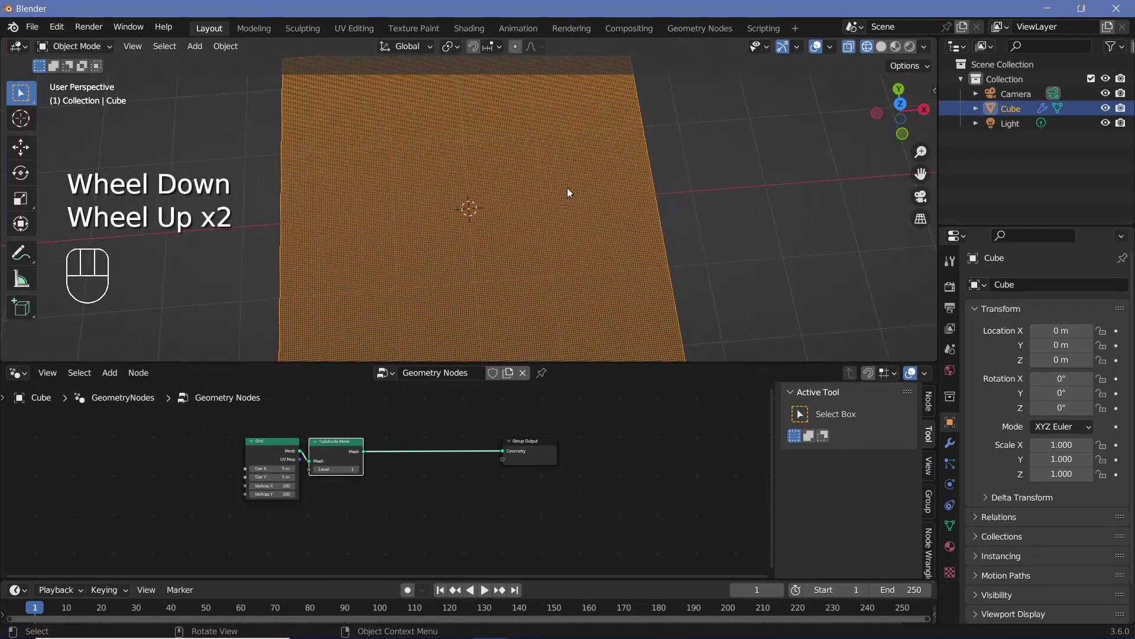
key(shift+a)
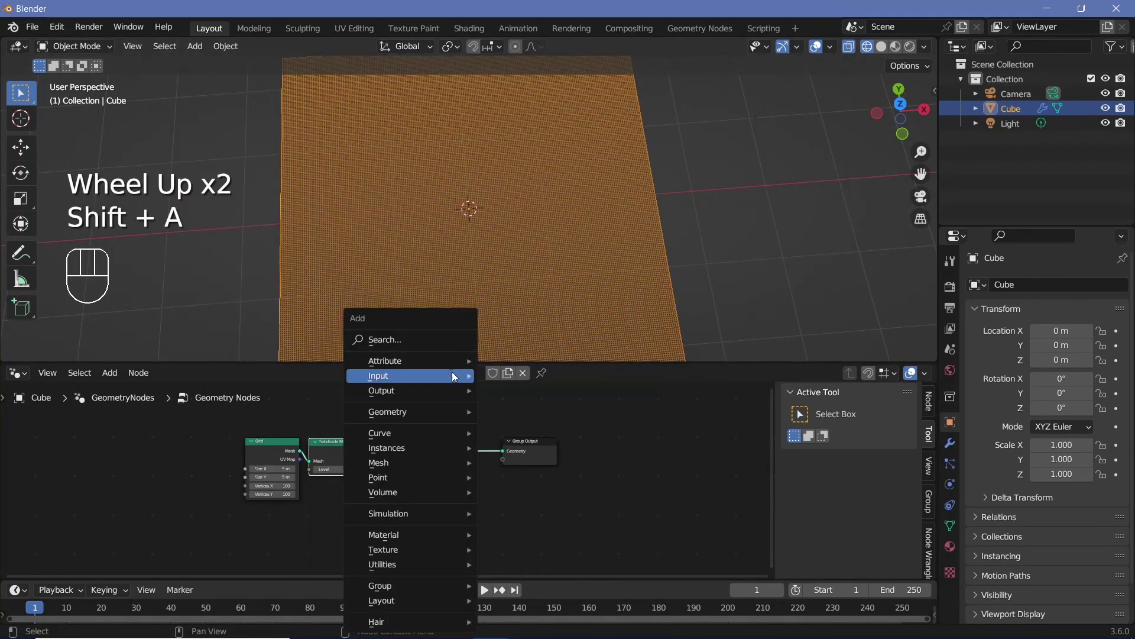
click(438, 341)
text(delete)
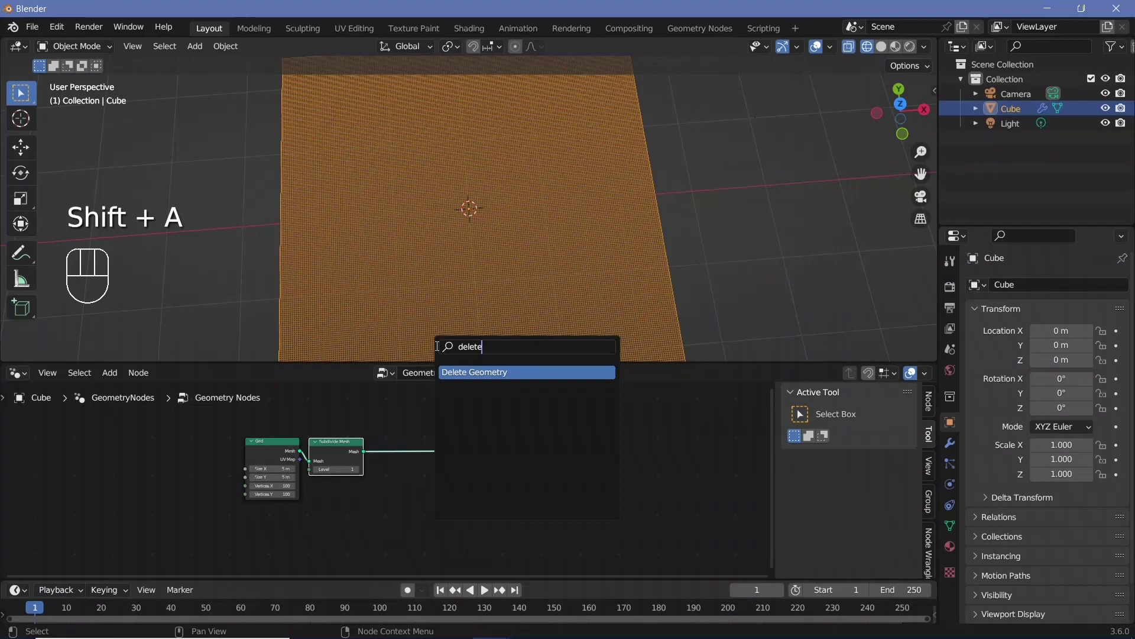
key(Return)
click(427, 451)
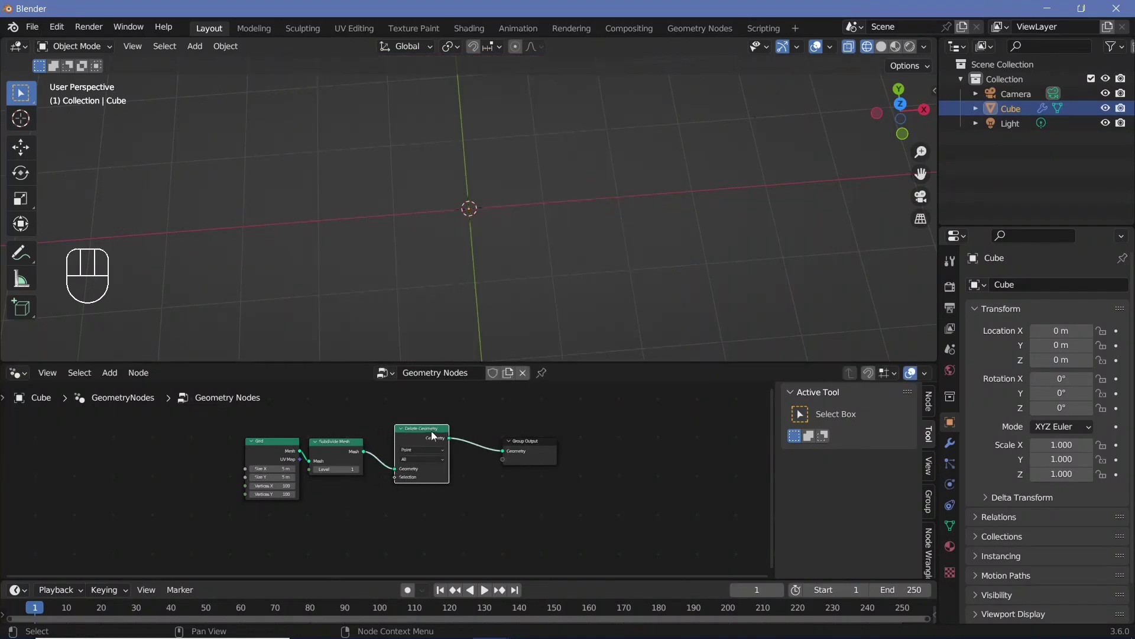
drag(432, 431, 419, 450)
Add an Image Texture node below the Grid node
middle_drag(357, 509, 473, 451)
scroll(422, 471, up, 3)
key(shift+a)
click(408, 345)
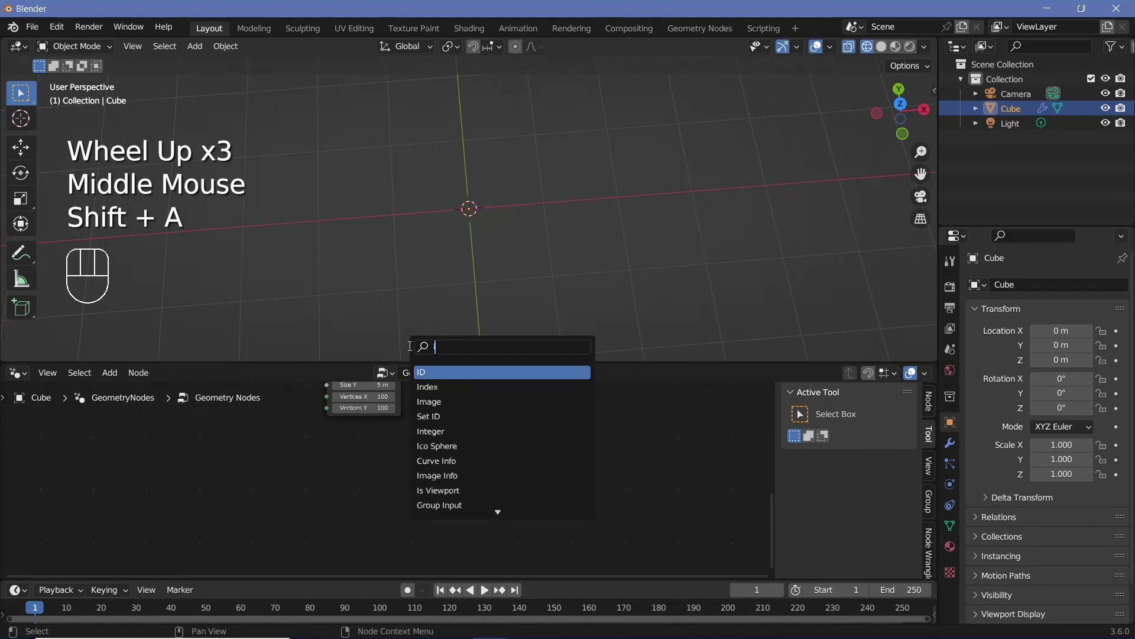
text(Image i)
key(BackSpace)
text(t)
click(490, 372)
click(343, 464)
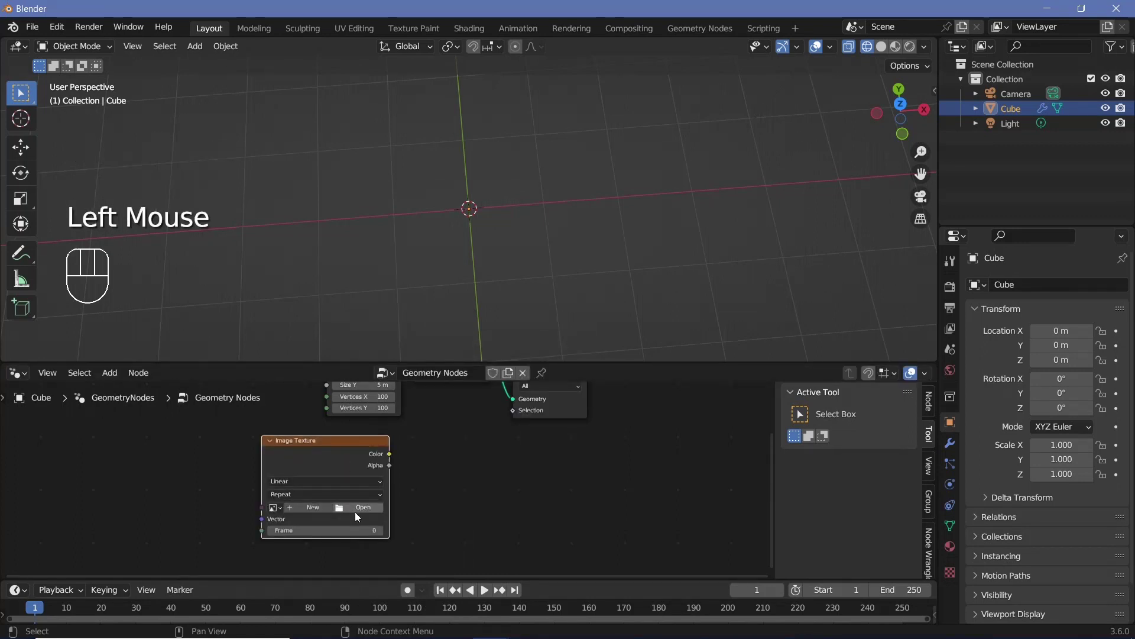
Load dragon-ge1bf7ca0c_1920.png into the Image Texture node
middle_drag(356, 511, 400, 496)
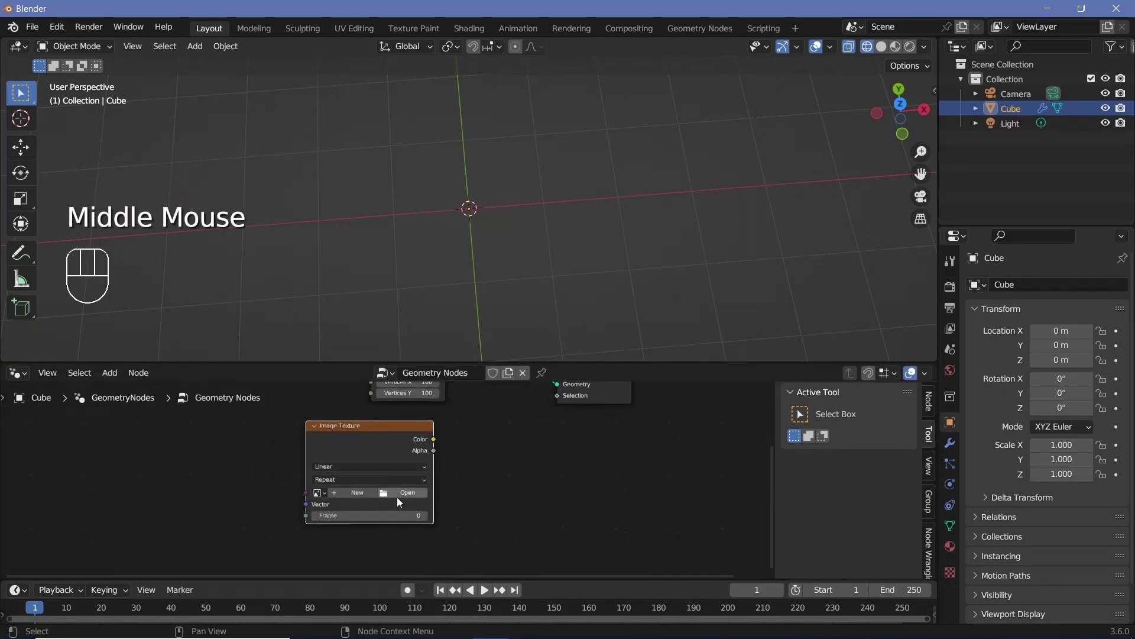
click(397, 494)
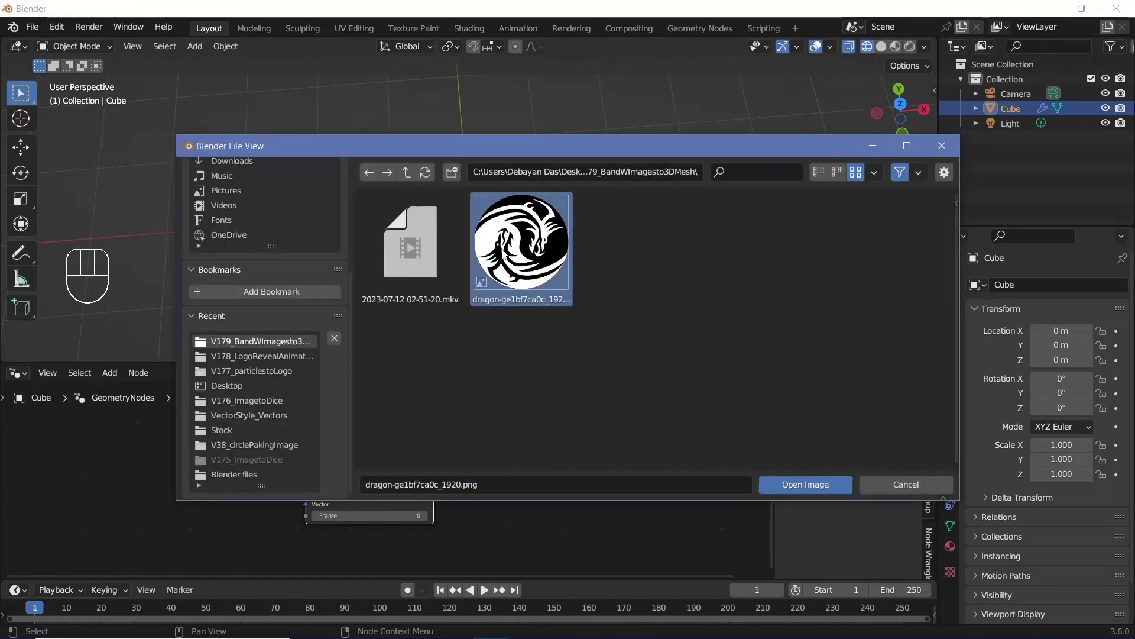
click(776, 480)
Connect the Image Texture's Color output to Delete Geometry's Selection input and view the cut mesh in solid shading
click(437, 441)
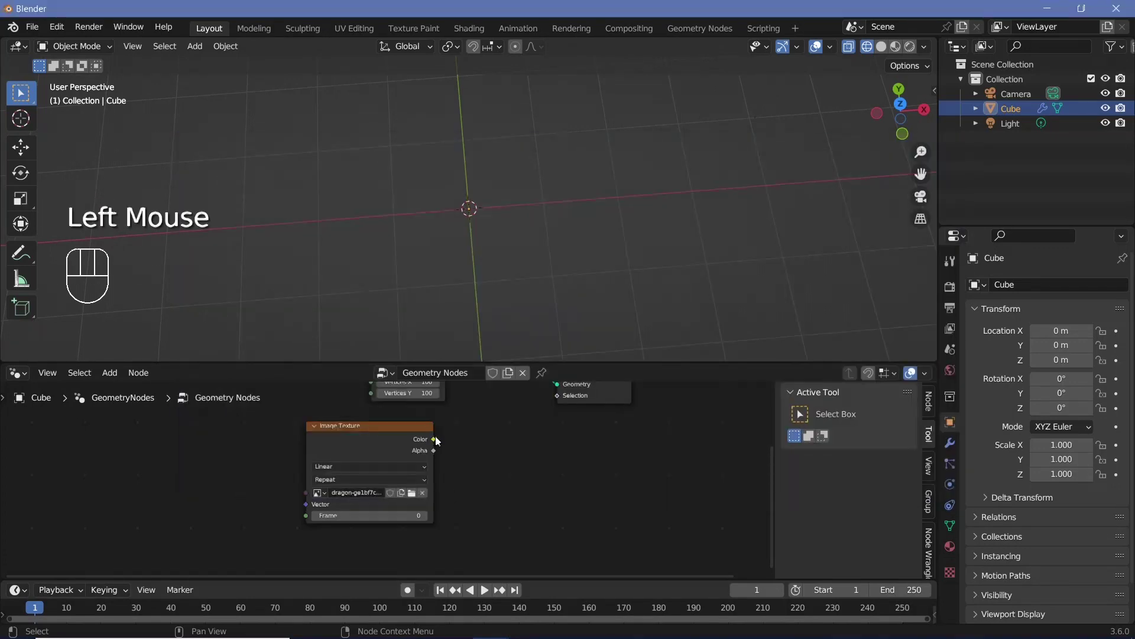
drag(437, 441, 558, 480)
scroll(499, 184, up, 6)
scroll(500, 183, down, 1)
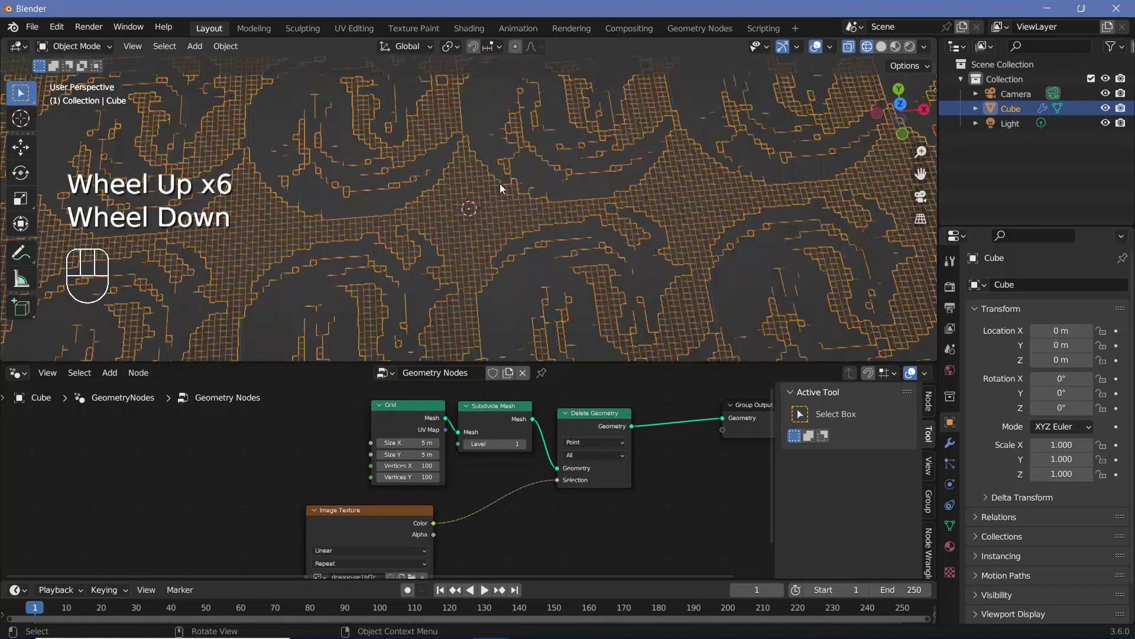
scroll(499, 188, down, 3)
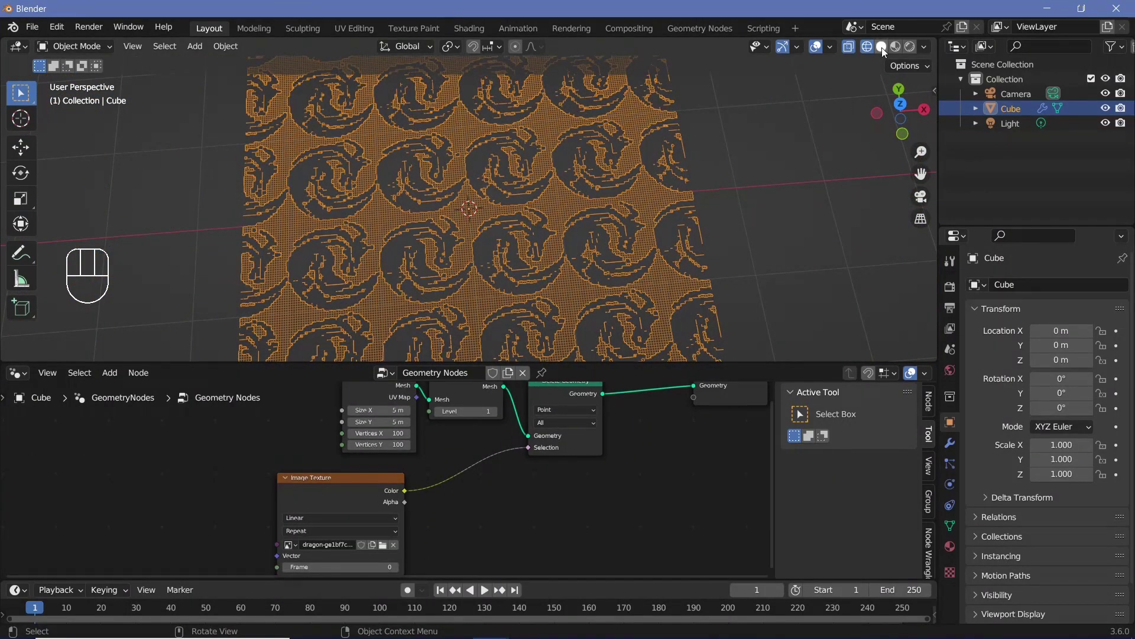
click(882, 47)
scroll(441, 190, up, 4)
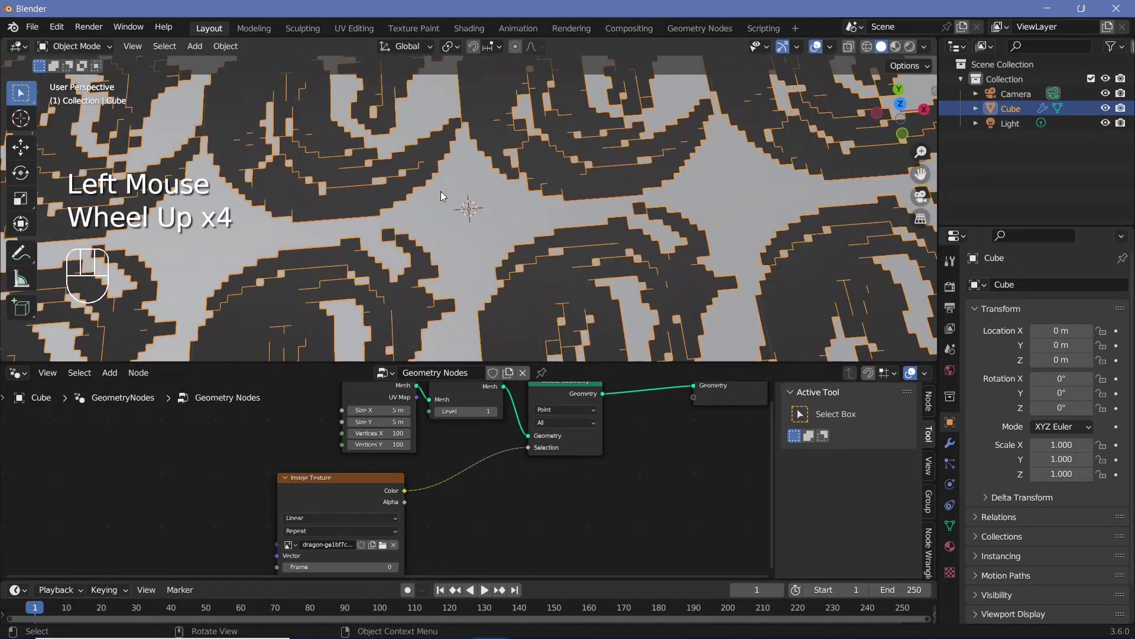
Insert a Compare node set to Float and Greater Than between the Image Texture's Color output and Delete Geometry's Selection input
scroll(446, 193, down, 3)
middle_drag(488, 197, 502, 237)
scroll(505, 239, up, 3)
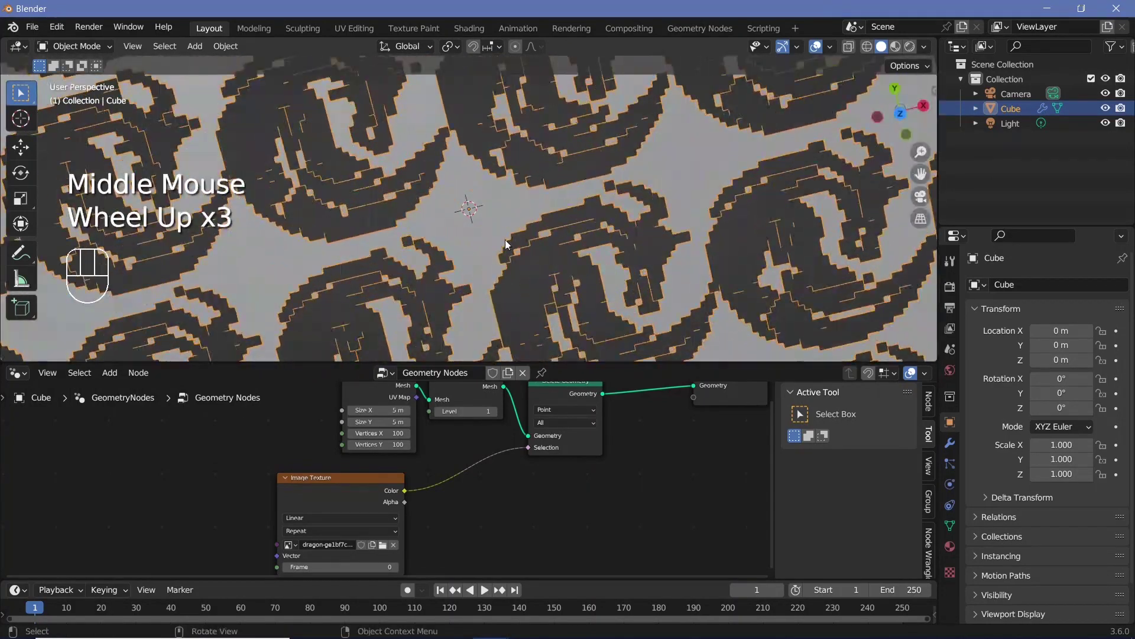
scroll(440, 470, down, 2)
middle_drag(440, 469, 437, 436)
key(shift+a)
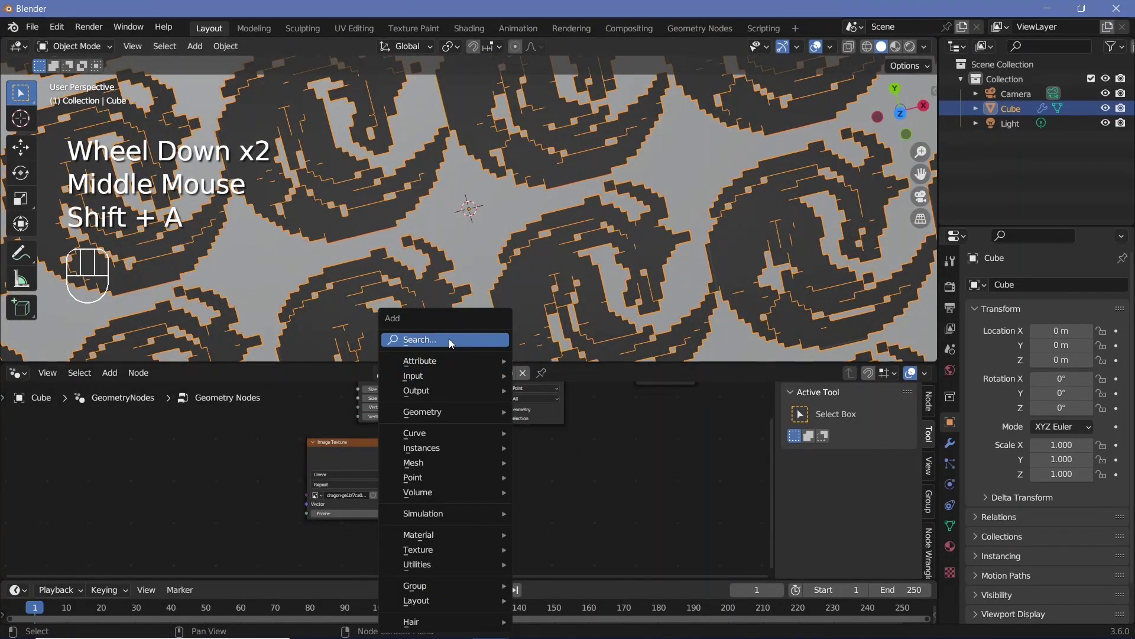
click(449, 338)
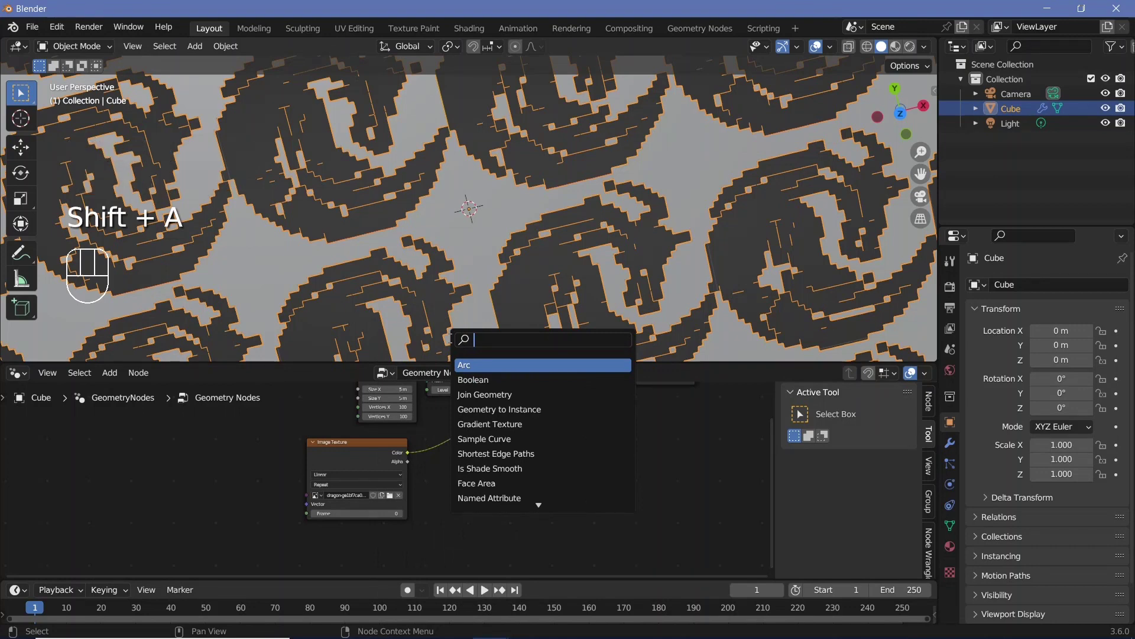
text(grea)
key(BackSpace)
key(BackSpace)
key(BackSpace)
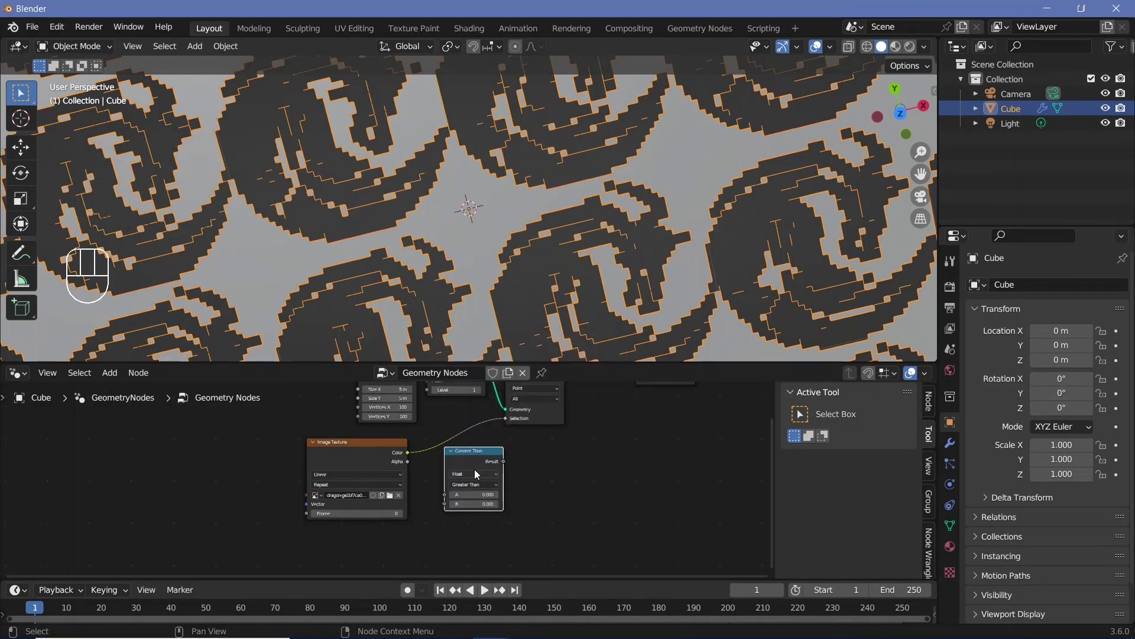
click(474, 470)
drag(462, 453, 443, 438)
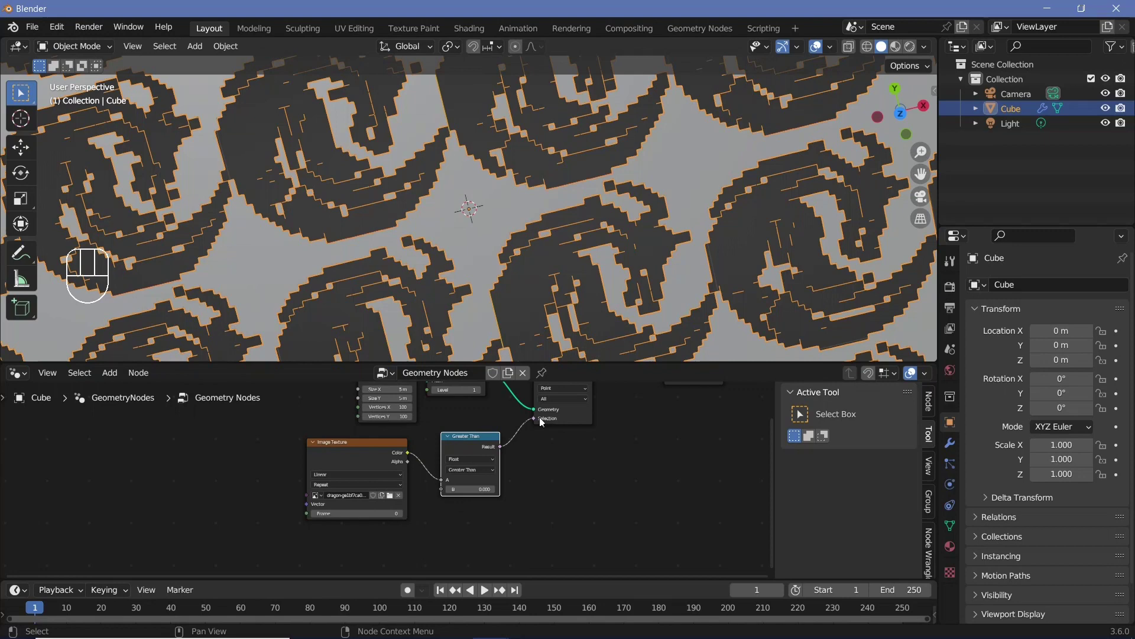
Try raising the Greater Than node's B threshold to 0.47 and inspect the cut pattern
scroll(544, 494, up, 3)
middle_drag(429, 467, 450, 467)
scroll(449, 467, up, 3)
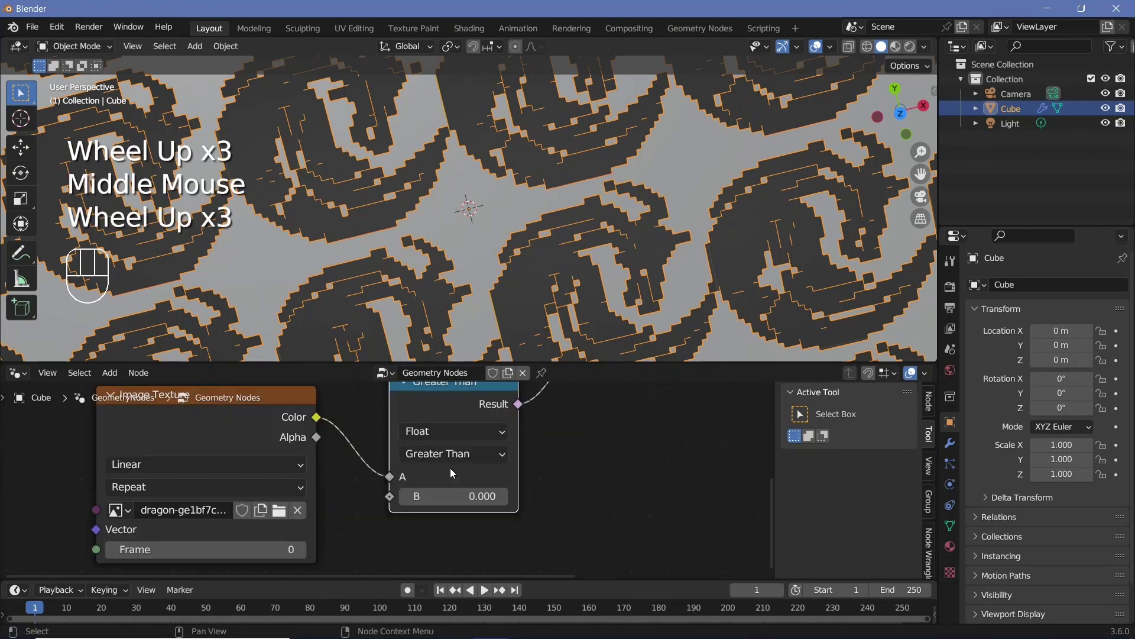
click(500, 496)
click(501, 494)
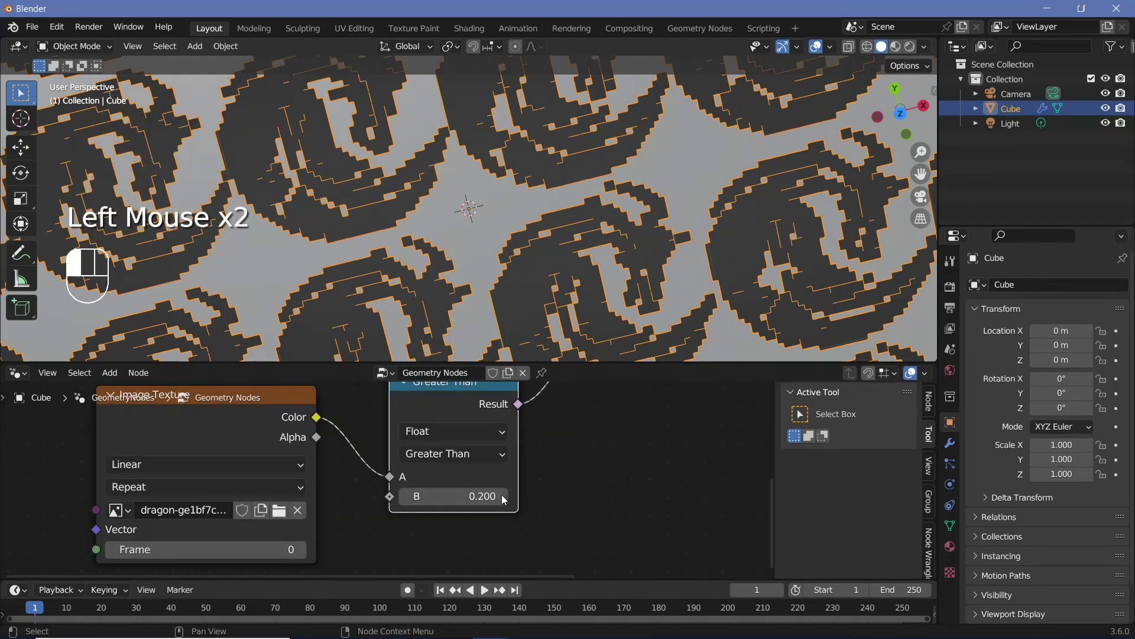
click(502, 494)
click(502, 495)
scroll(601, 226, down, 2)
scroll(601, 226, up, 2)
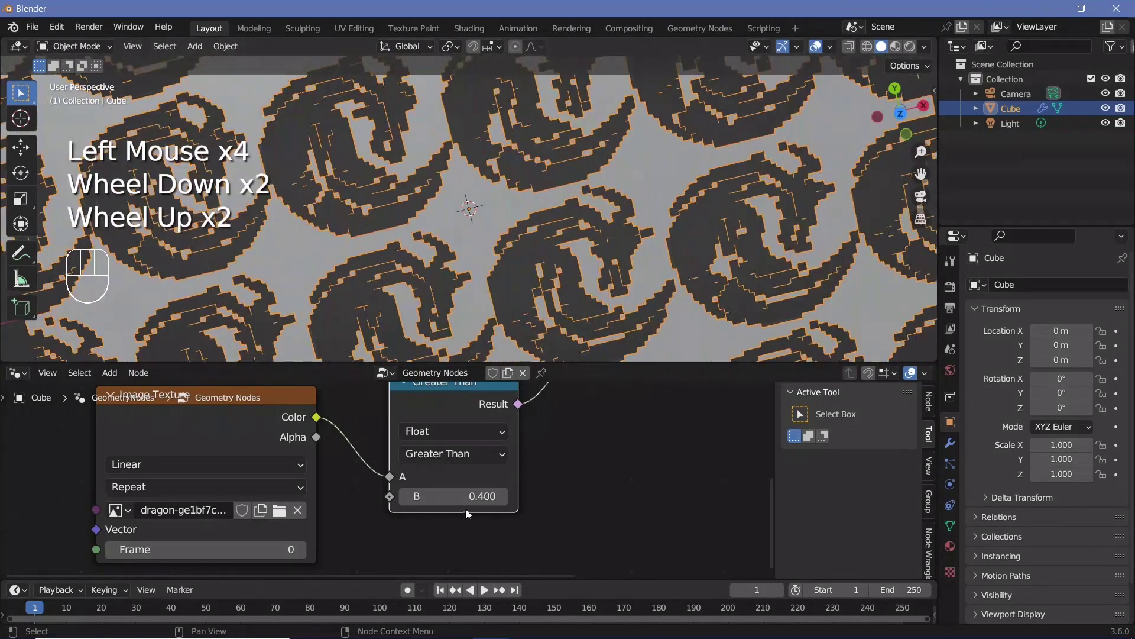
mouse_move(466, 496)
shift+mouse_down()
mouse_move(521, 497)
mouse_move(478, 497)
shift+mouse_up()
scroll(525, 246, down, 2)
scroll(527, 250, up, 2)
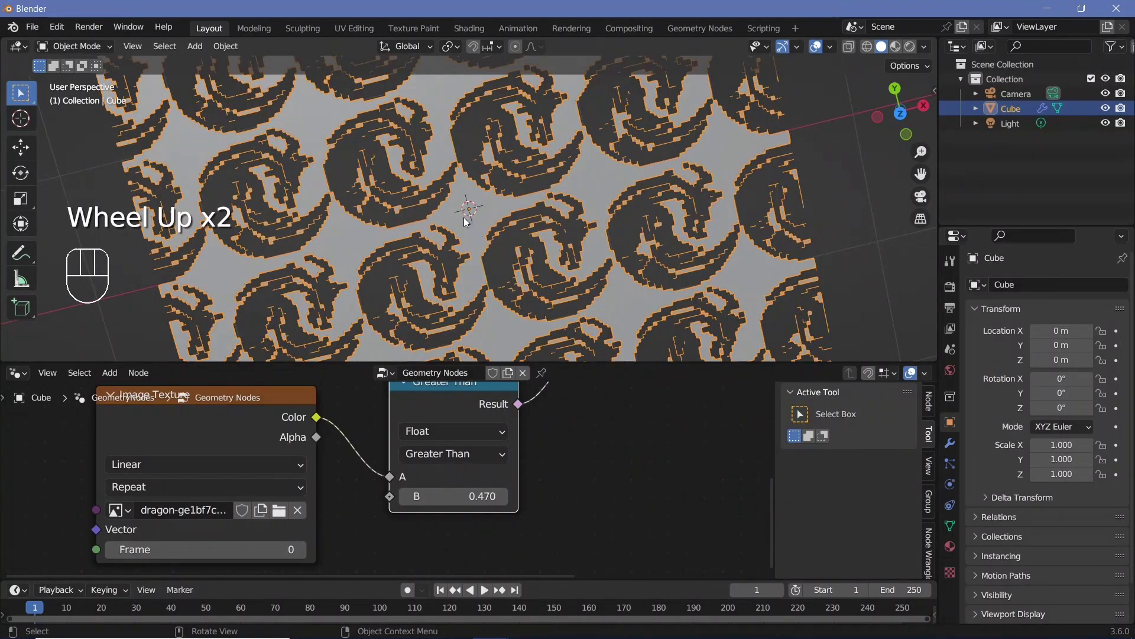
Switch the Compare node's operation to Less Than and set its B threshold to 0.1
scroll(510, 448, up, 2)
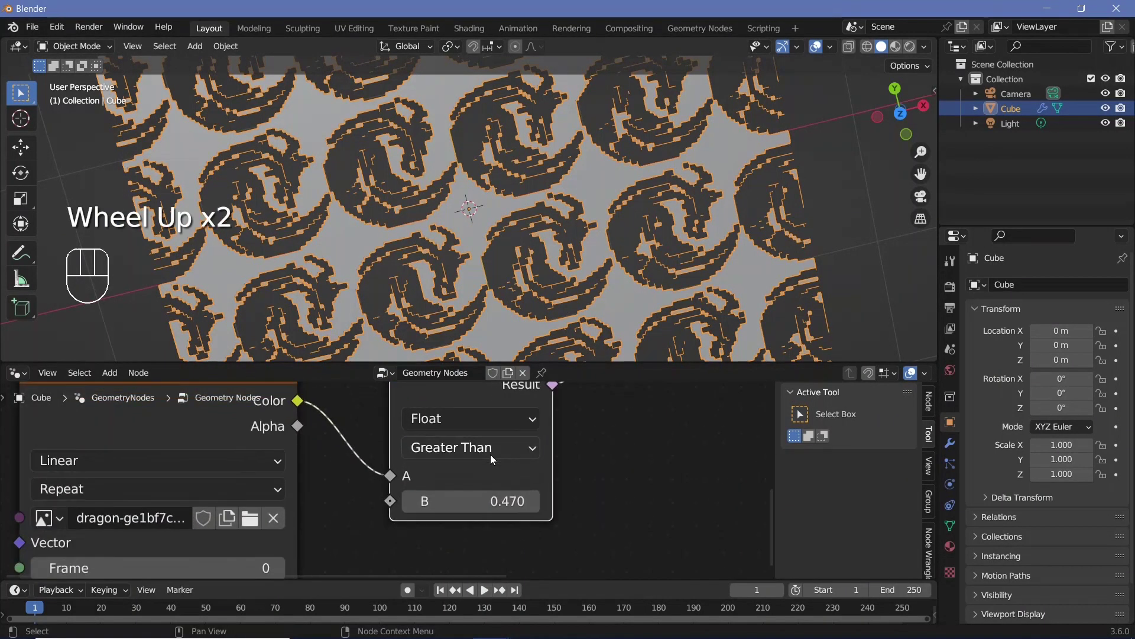
click(447, 450)
click(455, 418)
scroll(463, 224, down, 3)
scroll(468, 239, up, 2)
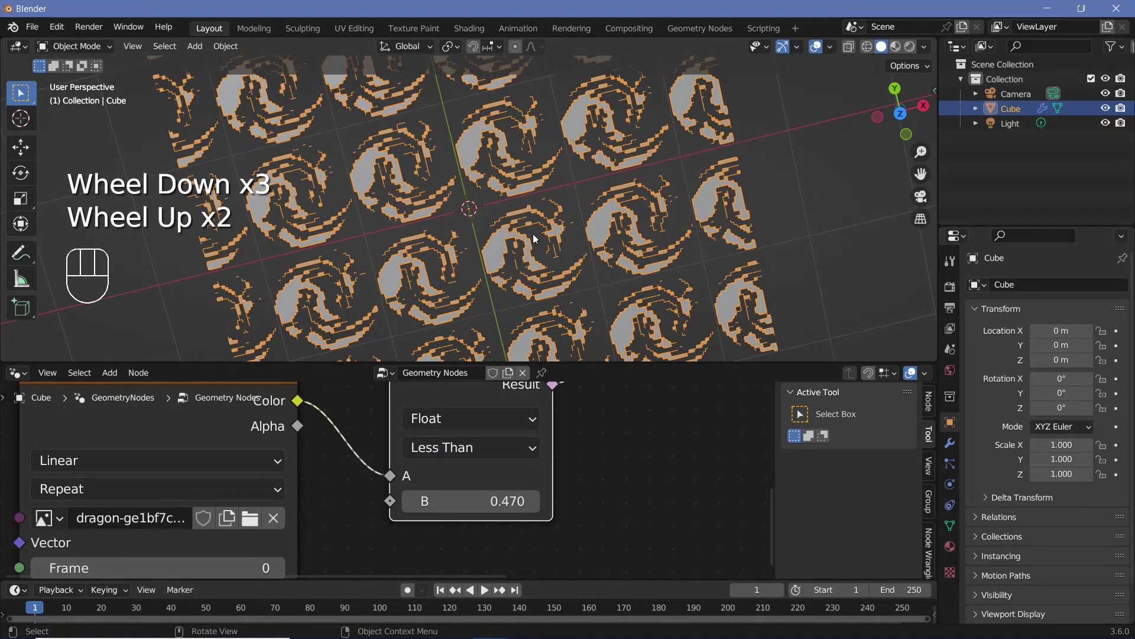
scroll(464, 467, down, 4)
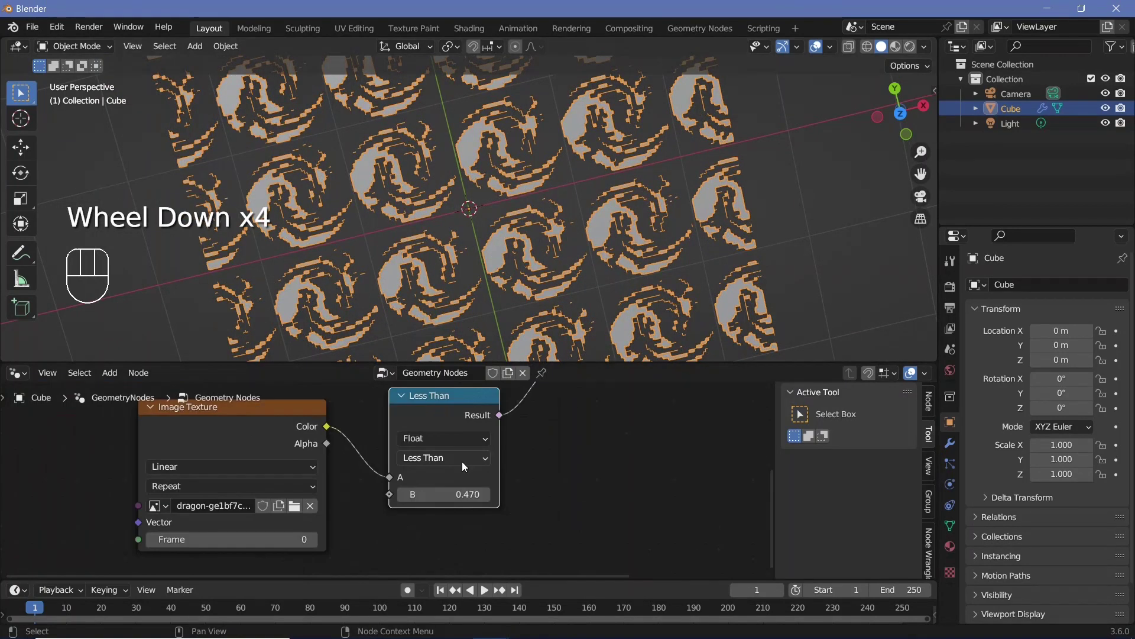
click(443, 496)
text(00)
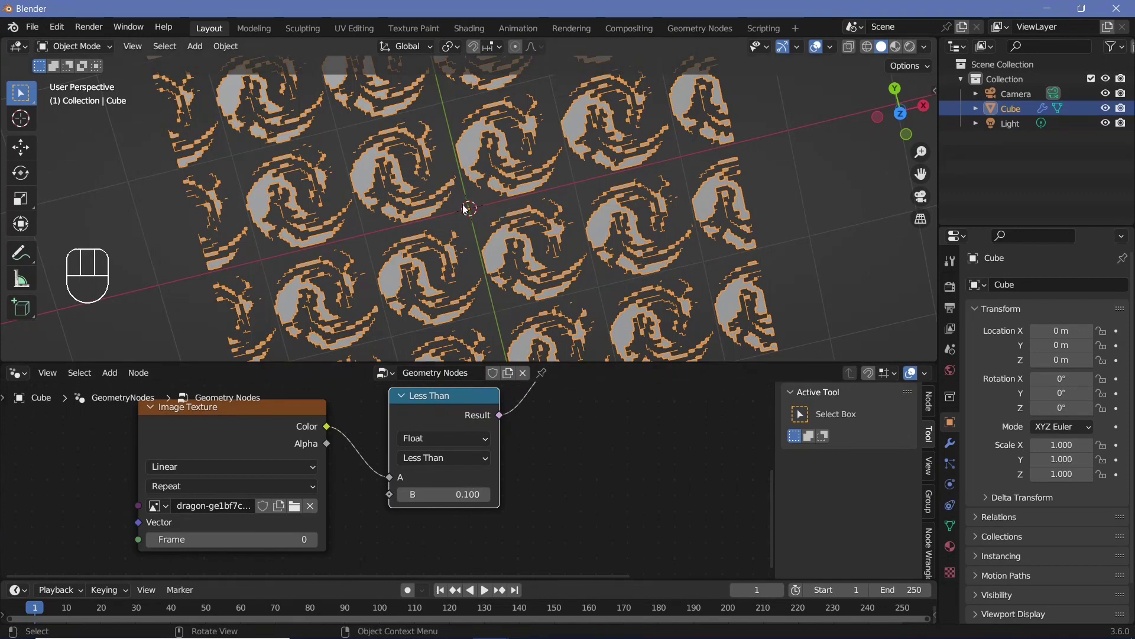
Try the Greater Than operation on the Compare node, and return it to Less Than
click(474, 460)
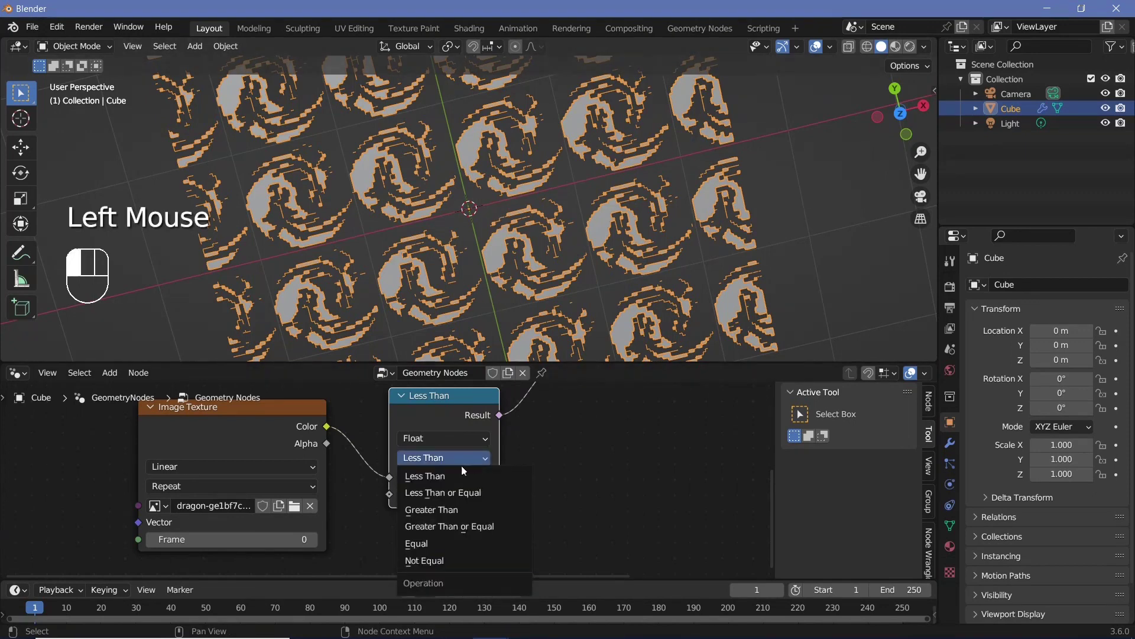
click(431, 507)
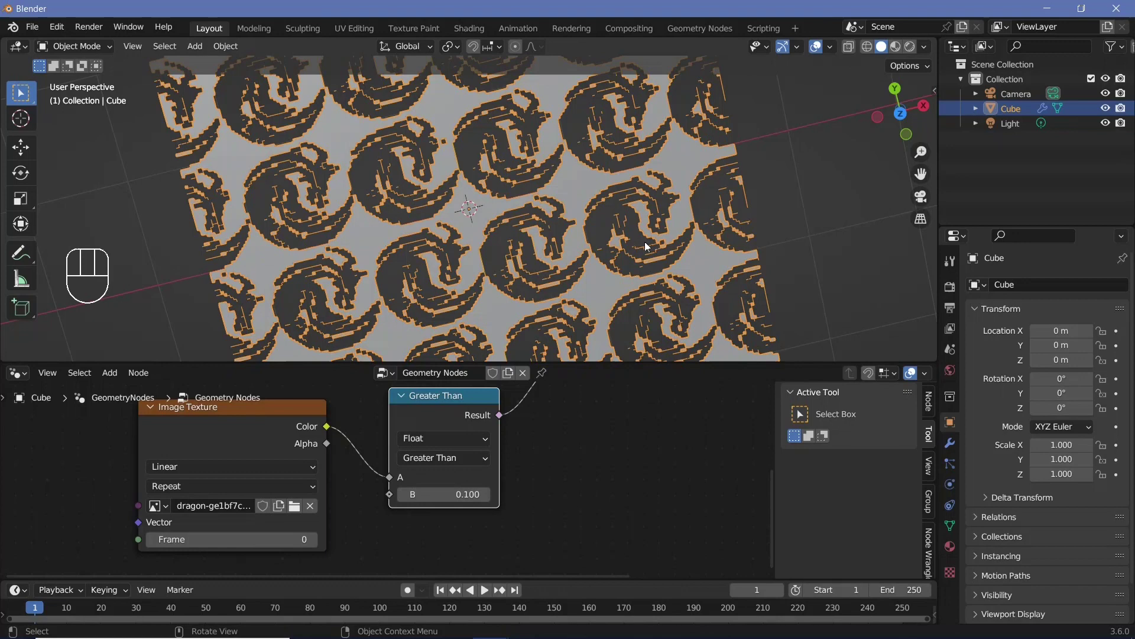
click(472, 455)
click(444, 458)
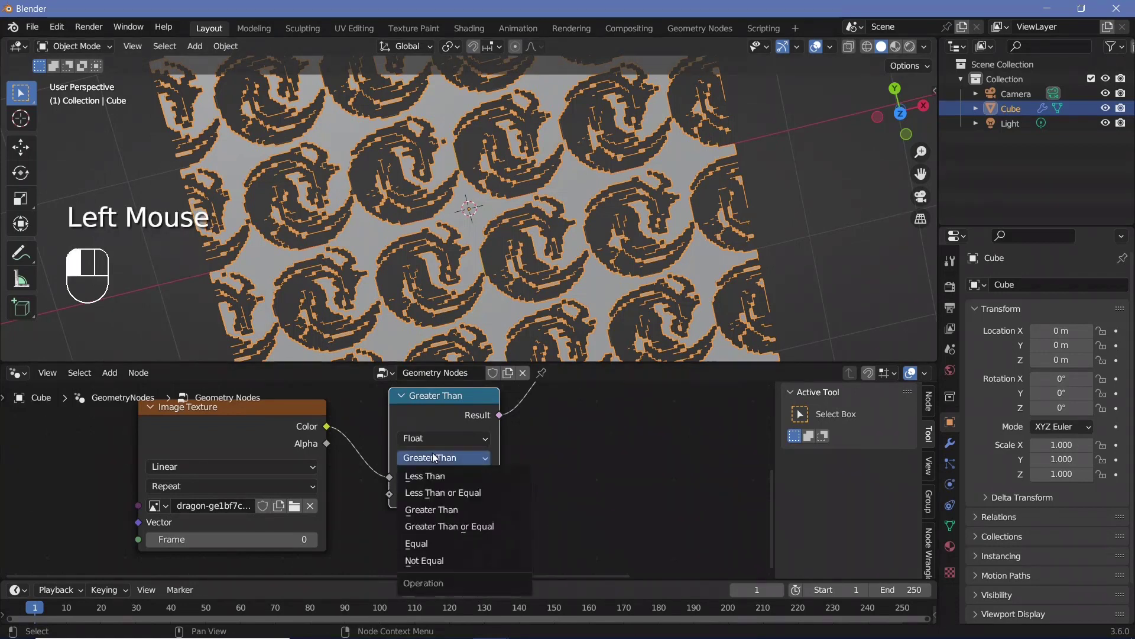
click(423, 475)
Add a Position node before the Image Texture and connect it to the texture's Vector input
scroll(527, 178, down, 3)
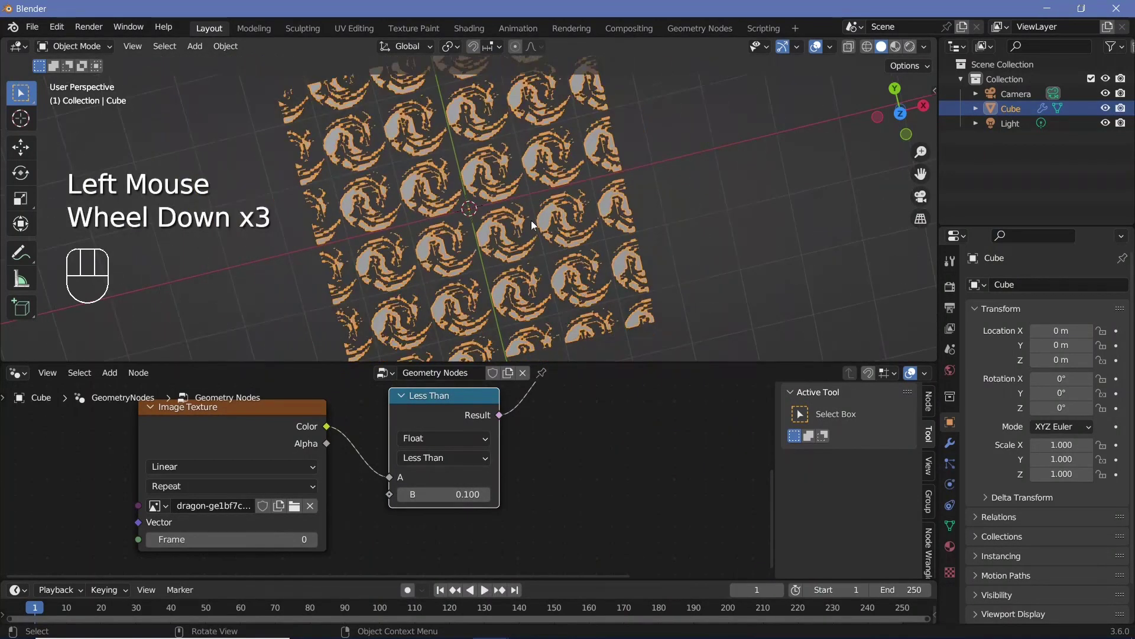
scroll(521, 449, down, 2)
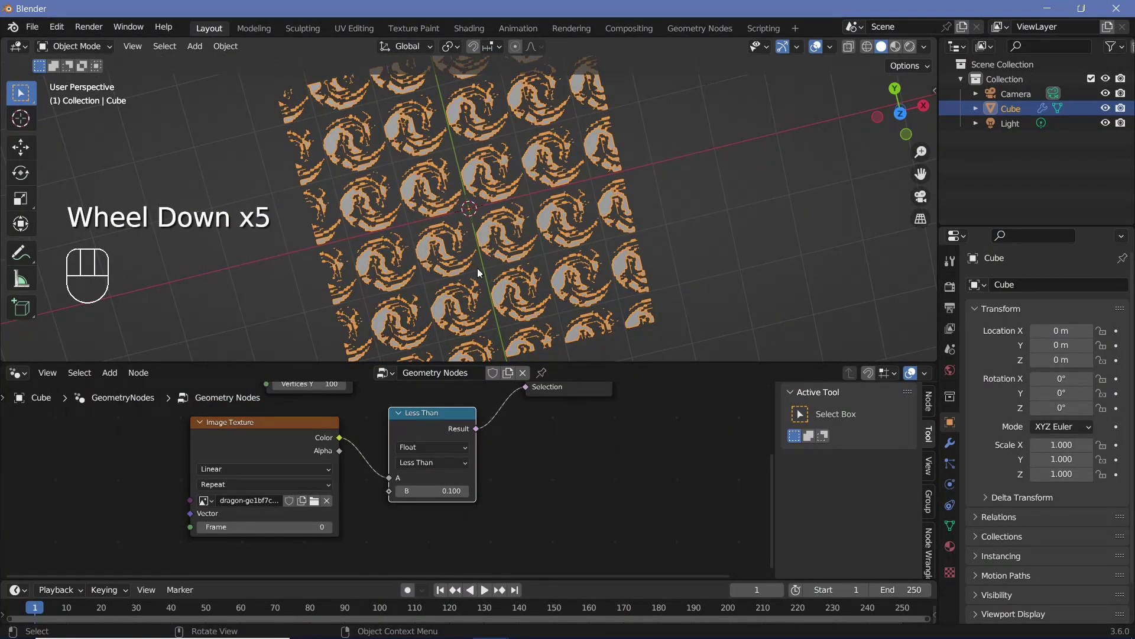
middle_drag(479, 269, 498, 282)
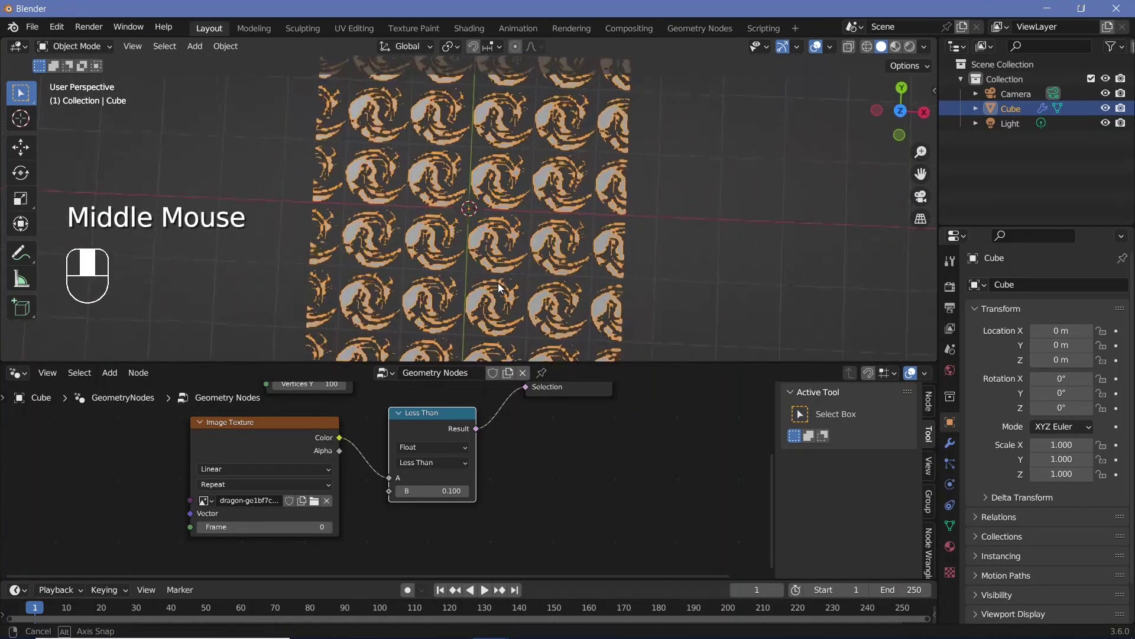
click(289, 428)
middle_drag(153, 527, 341, 517)
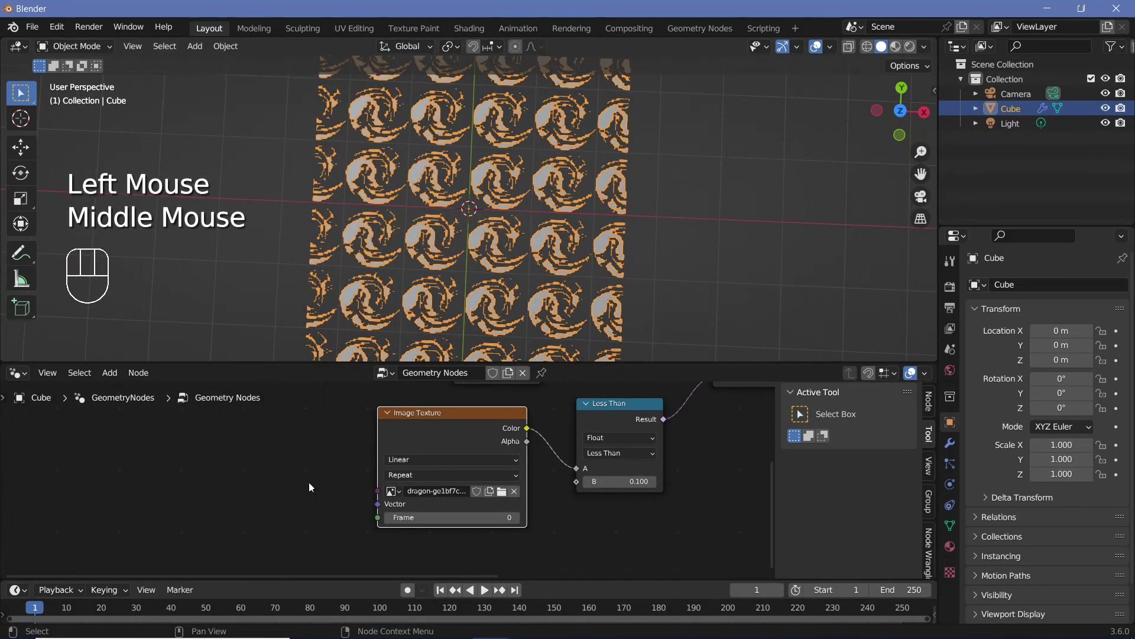
middle_drag(309, 481, 445, 455)
key(shift+a)
click(367, 339)
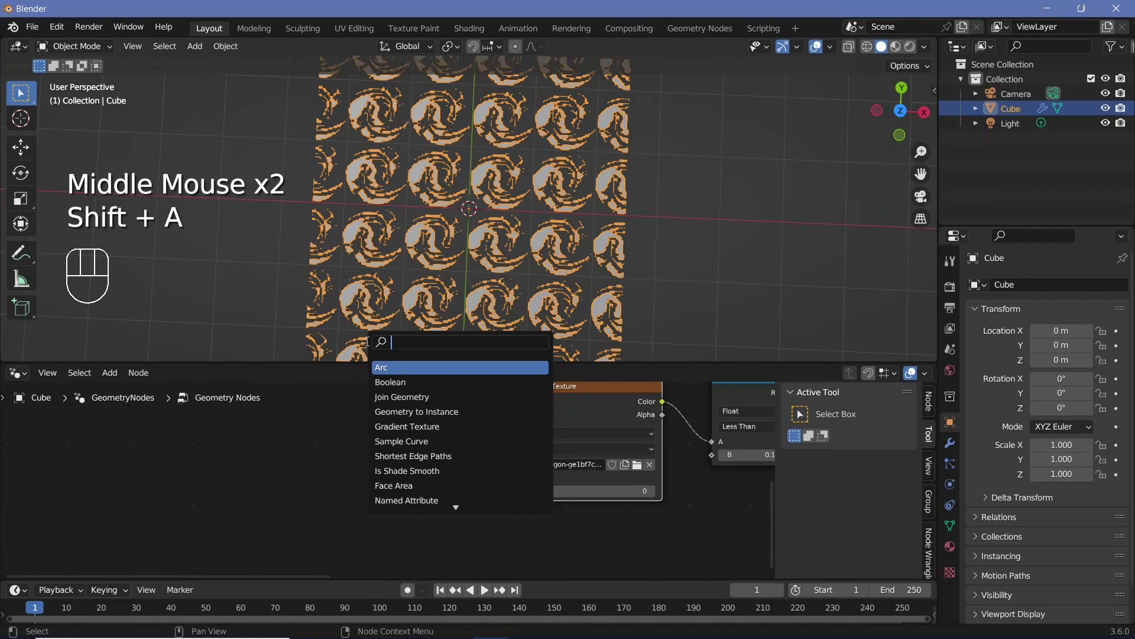
text(posi)
click(450, 367)
click(383, 455)
drag(384, 453, 514, 476)
drag(343, 438, 207, 469)
Insert a Vector Math Add node between the Position and Image Texture nodes, with X and Y offsets of 0.5
key(shift+a)
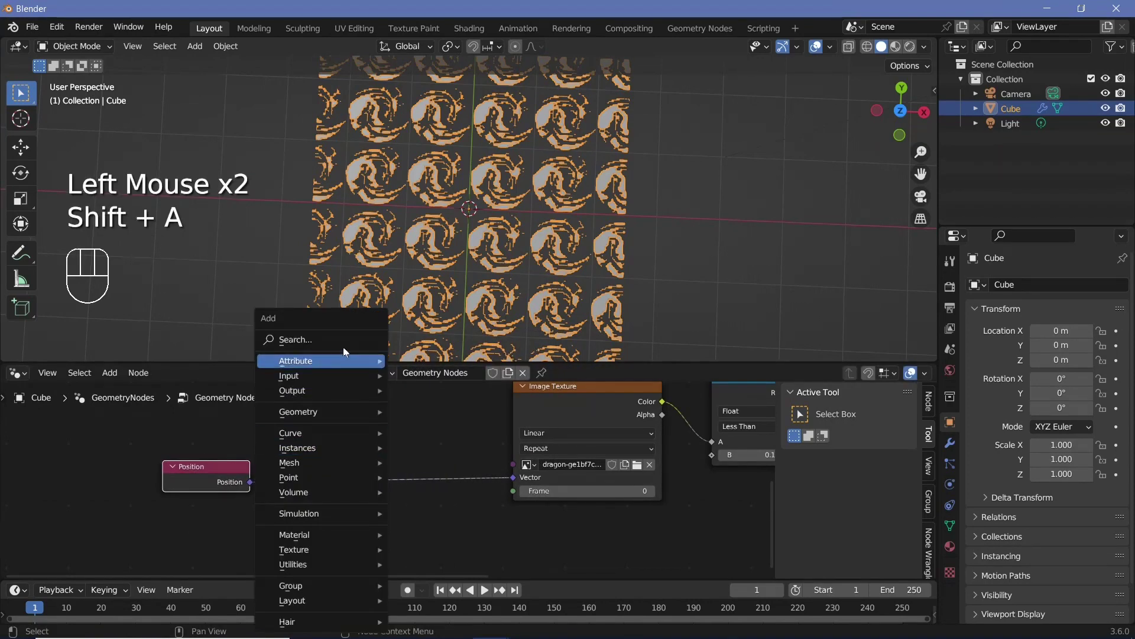
click(343, 345)
text(vector ma)
click(397, 371)
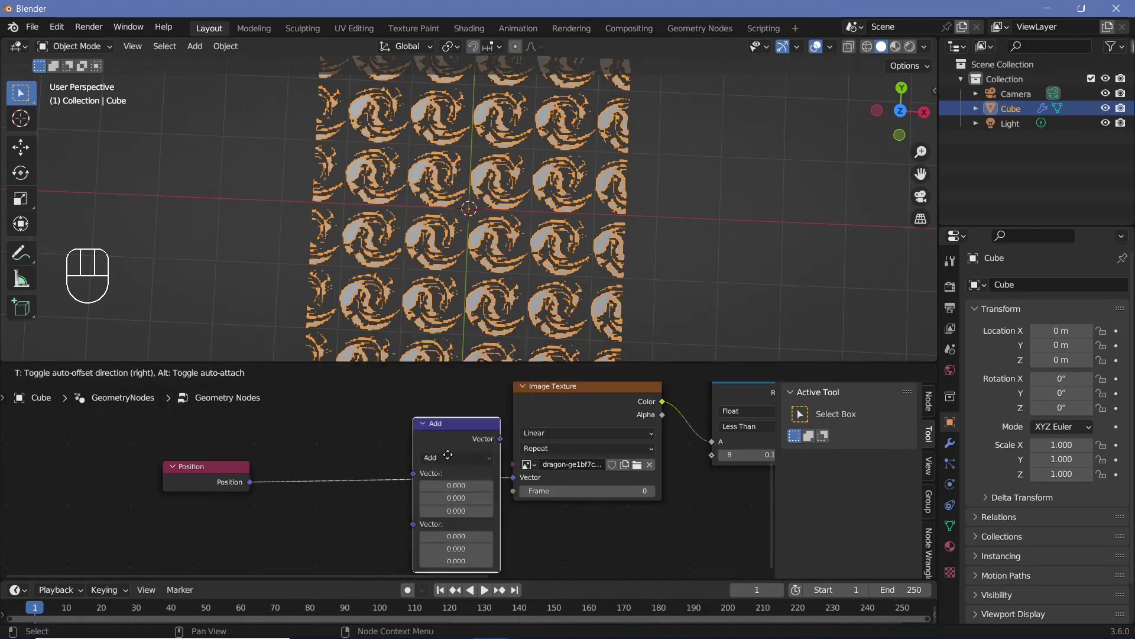
click(413, 444)
drag(422, 430, 460, 410)
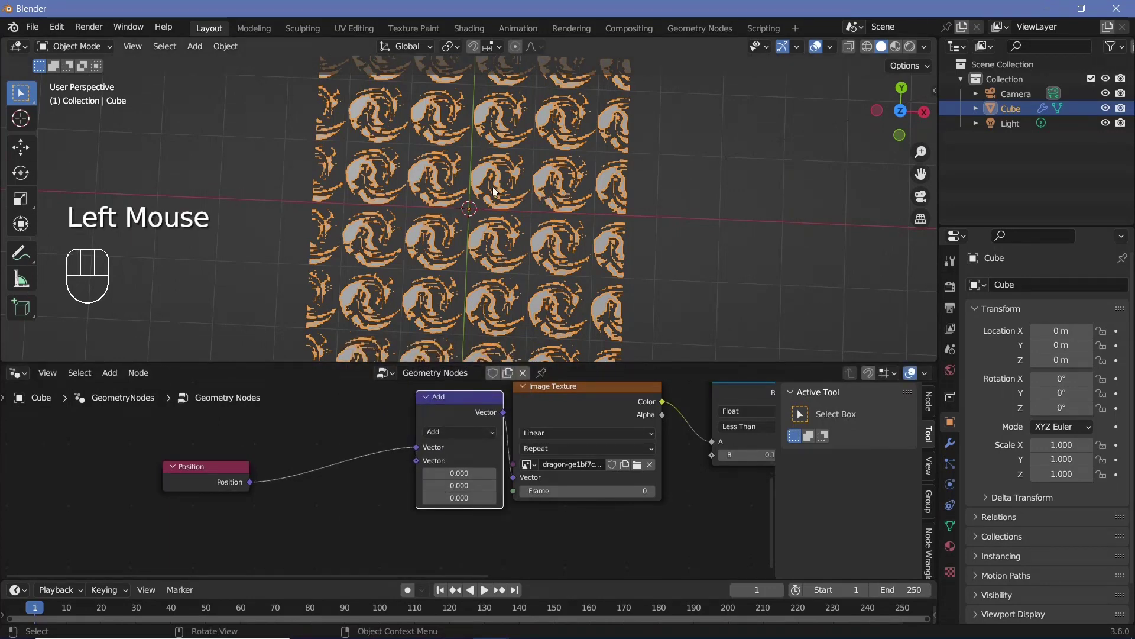
mouse_move(456, 473)
mouse_down()
mouse_move(491, 473)
mouse_move(420, 473)
mouse_move(450, 473)
mouse_move(450, 485)
mouse_move(427, 485)
mouse_move(460, 485)
mouse_move(461, 474)
mouse_up()
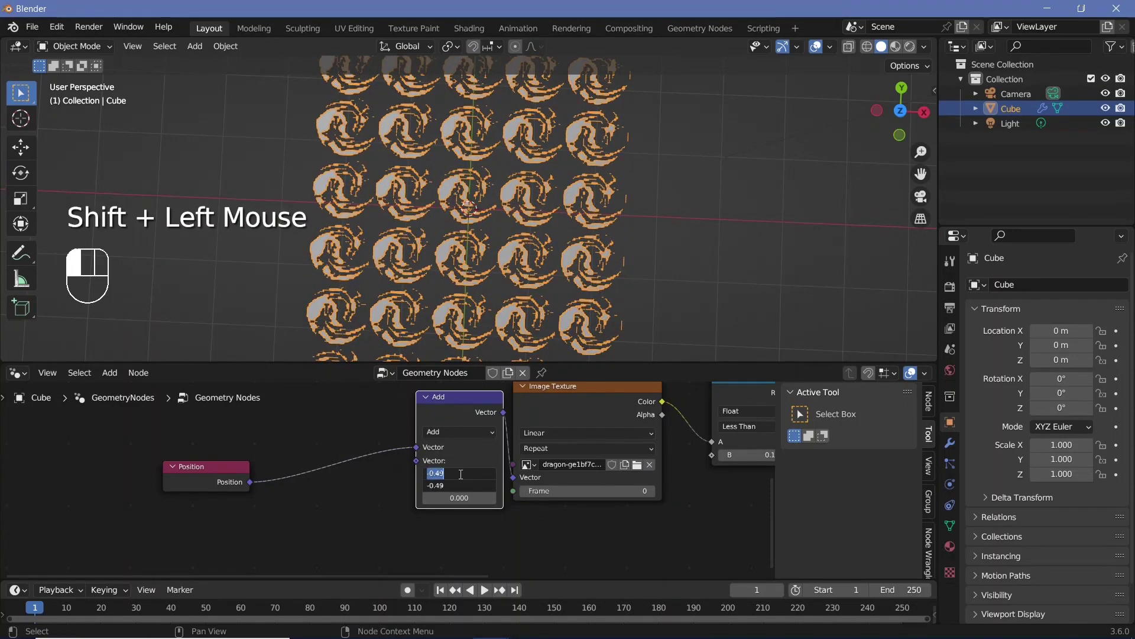
key(Return)
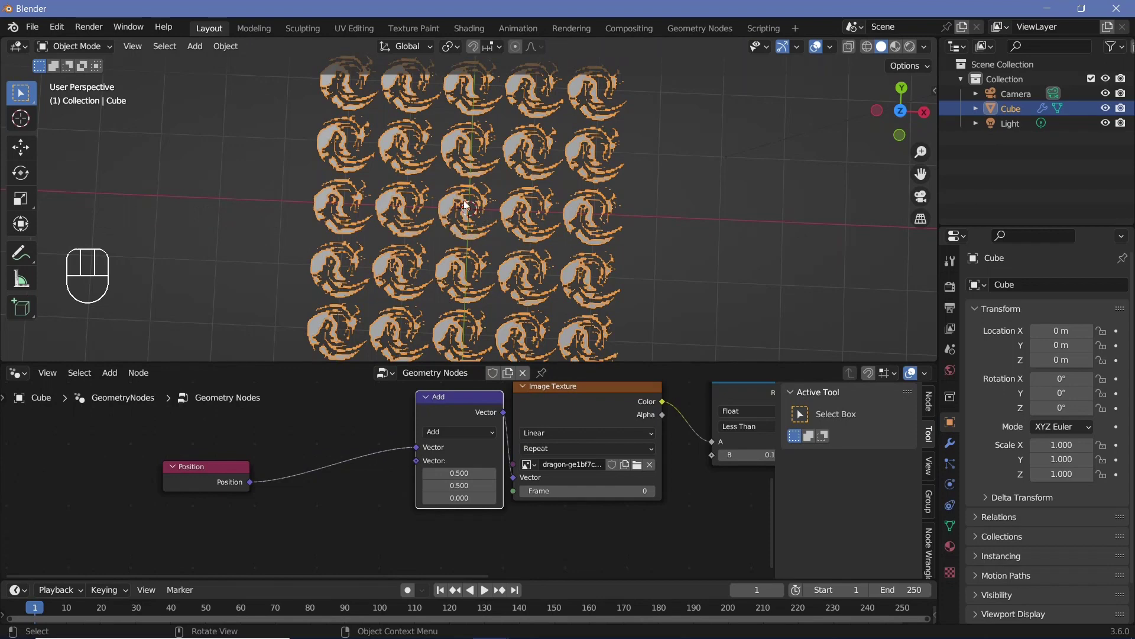
Insert a second Vector Math node, set to Scale, between the Position and Add nodes
scroll(258, 491, down, 1)
middle_drag(258, 490, 342, 475)
drag(323, 468, 252, 450)
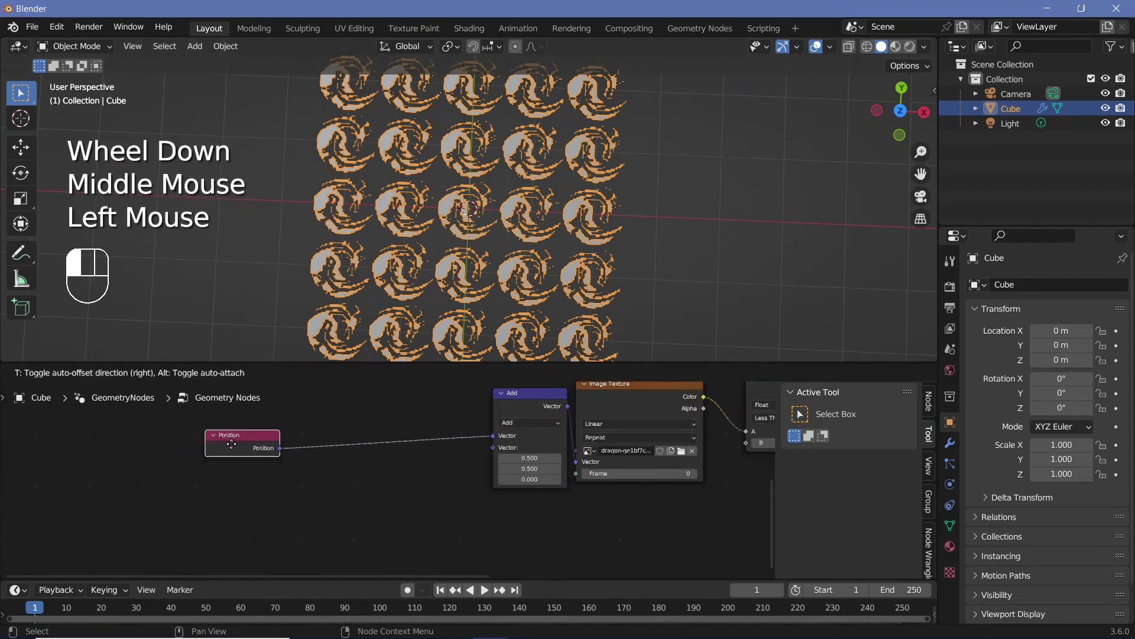
middle_drag(451, 431, 485, 428)
key(shift+a)
text(vec)
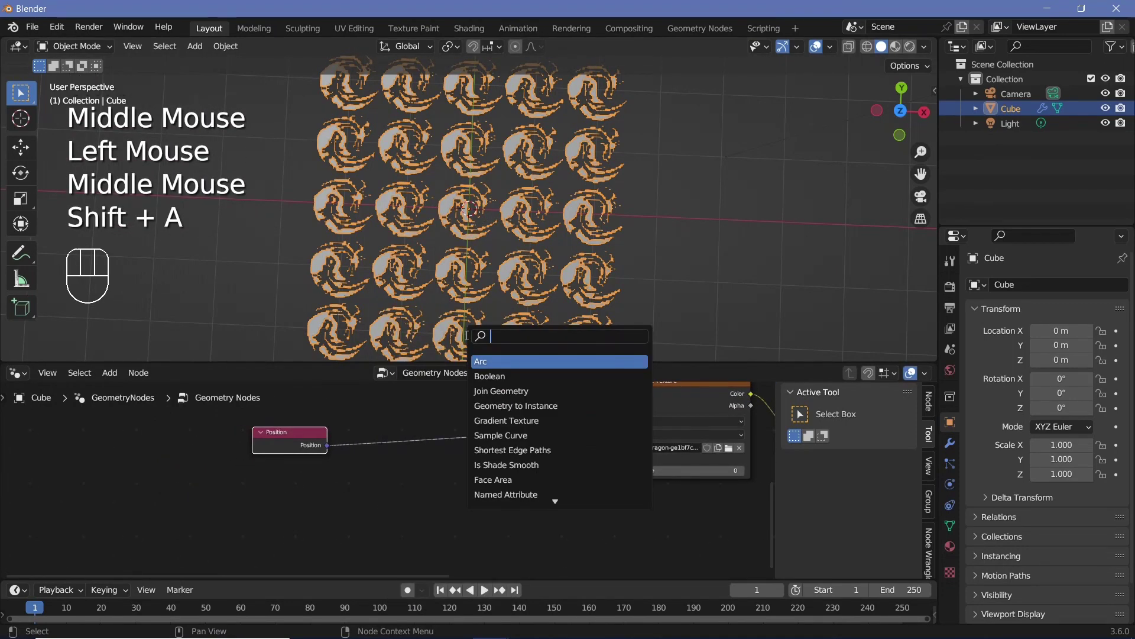
text(tor ma)
key(Return)
click(423, 400)
click(460, 435)
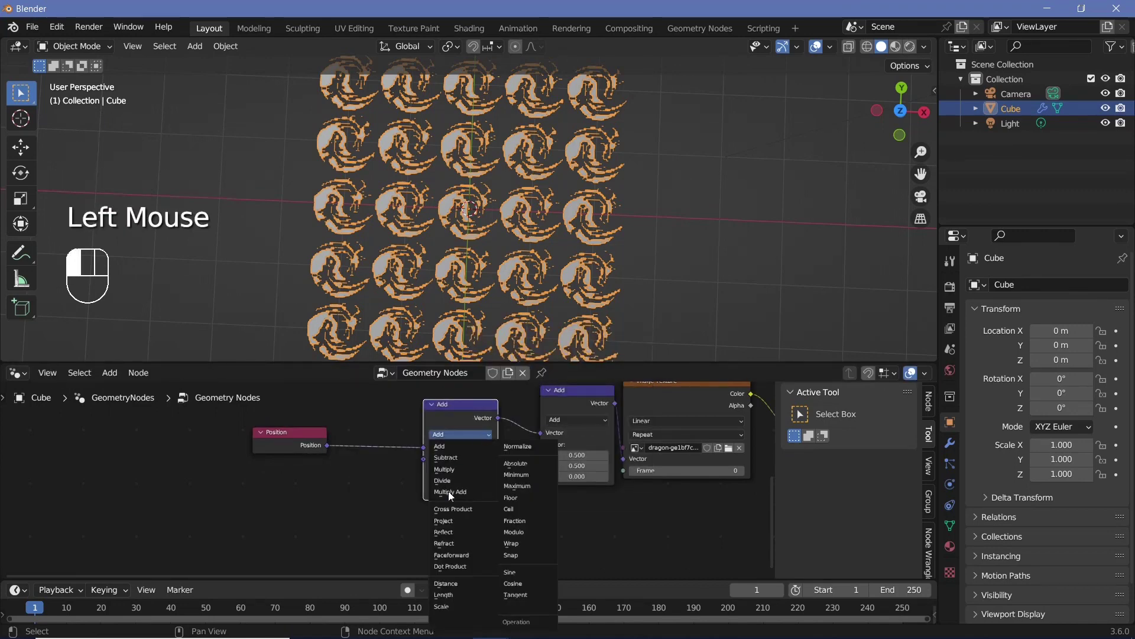
click(453, 607)
drag(474, 414, 505, 485)
middle_drag(634, 488, 626, 442)
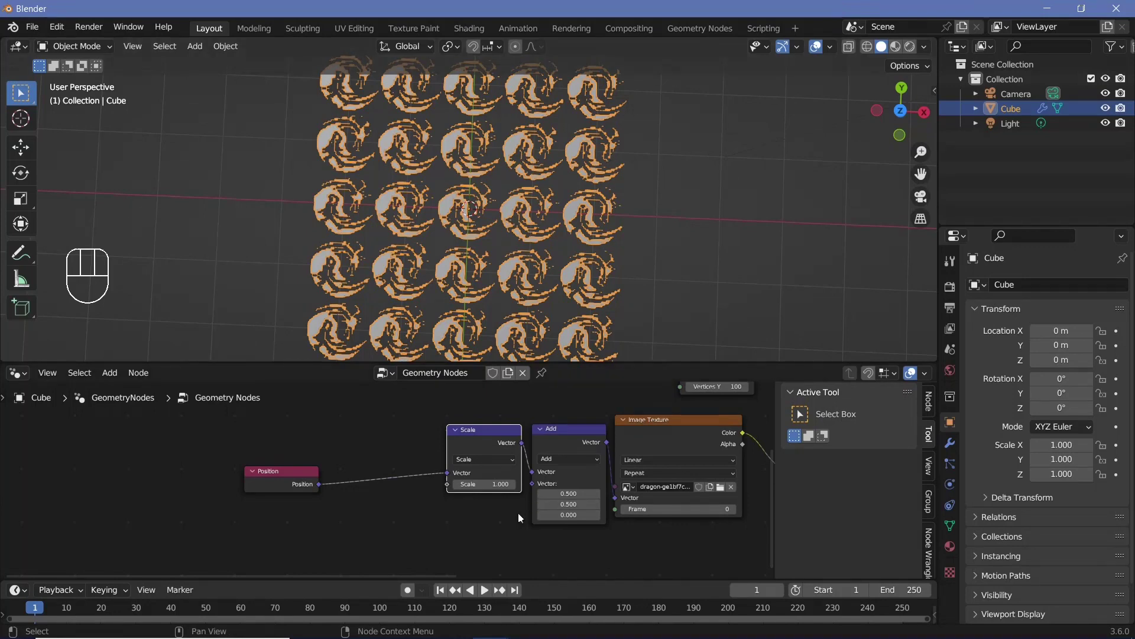
Set the Scale node's factor to 0.21 so a single dragon fills the grid
shift+drag(497, 484, 433, 483)
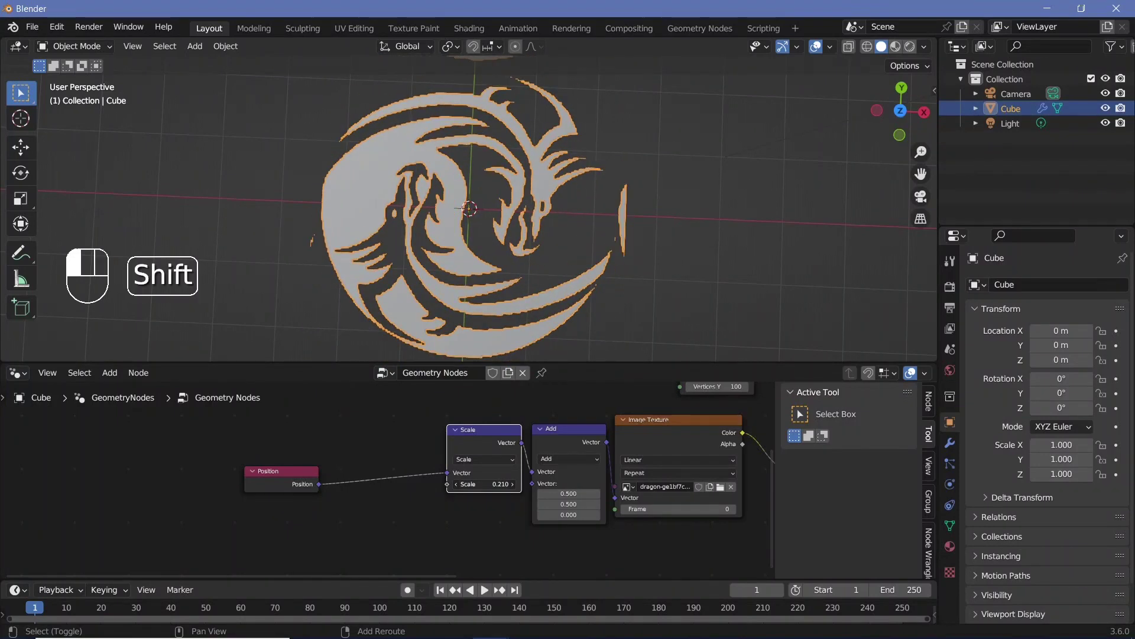
shift+drag(497, 485, 497, 484)
scroll(557, 276, down, 3)
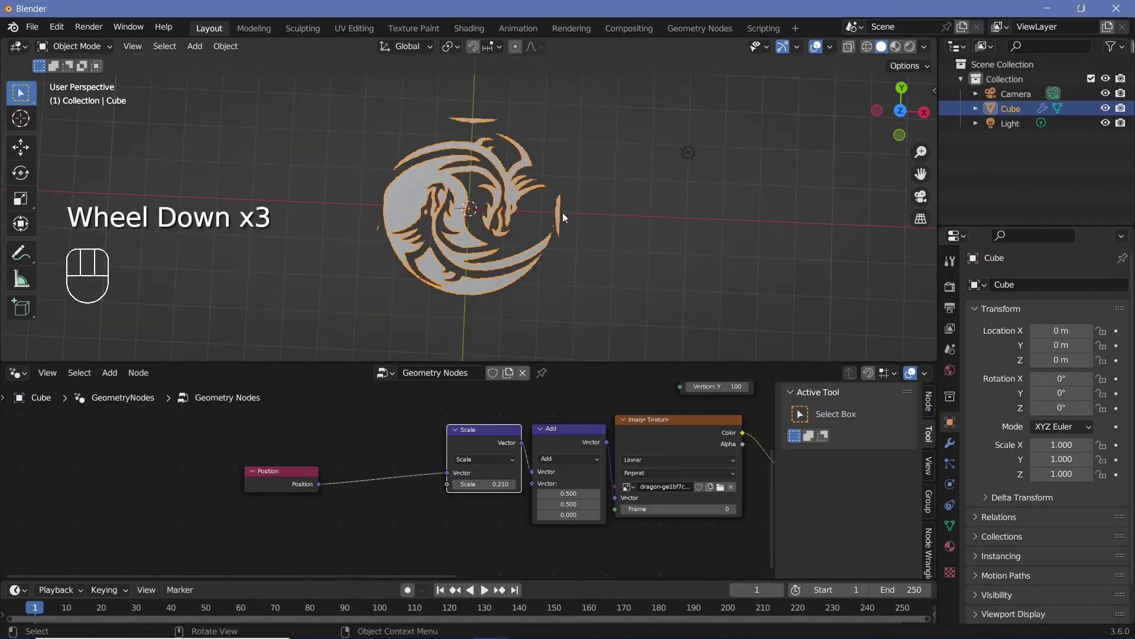
Set the Image Texture's extension mode to Clip to remove the repeated fragments around the dragon
middle_drag(639, 470, 501, 437)
scroll(500, 437, up, 2)
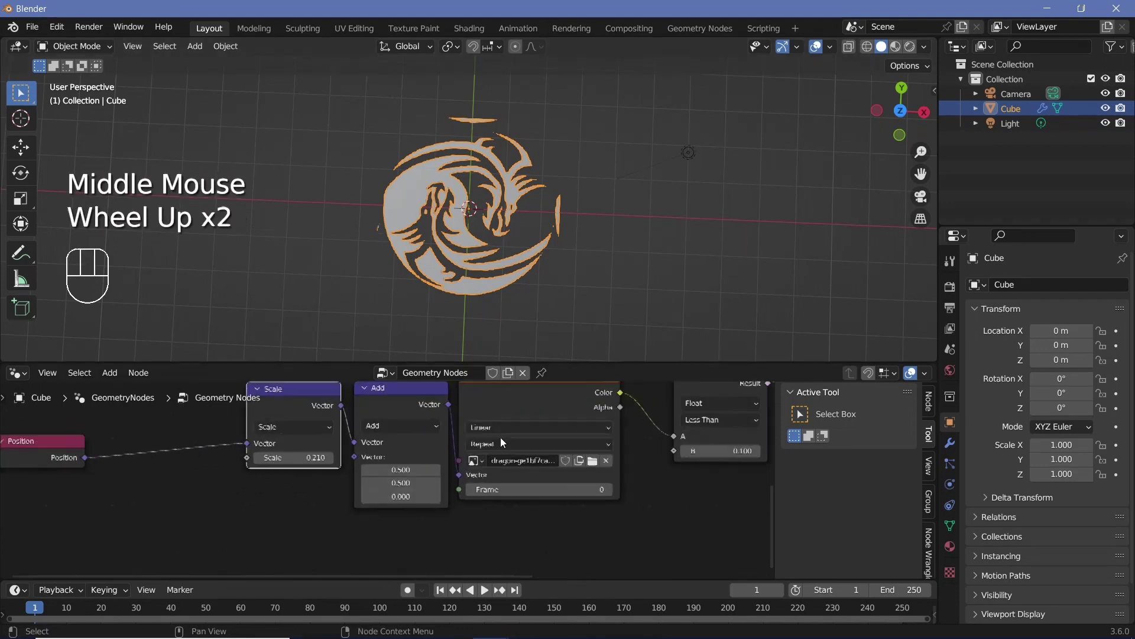
click(521, 392)
click(539, 442)
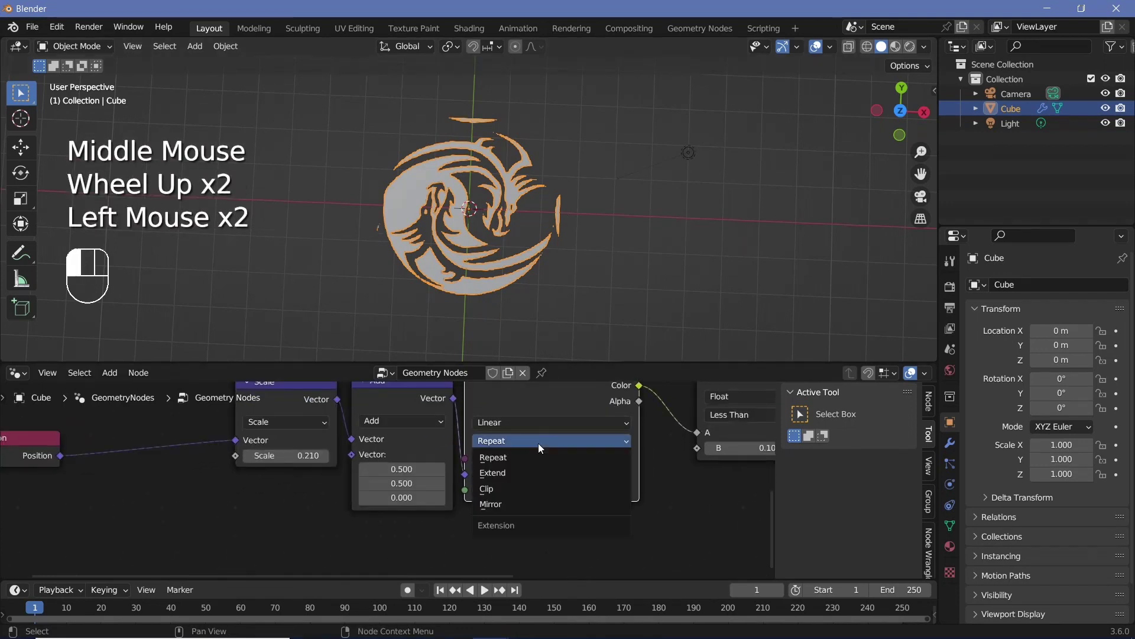
click(510, 488)
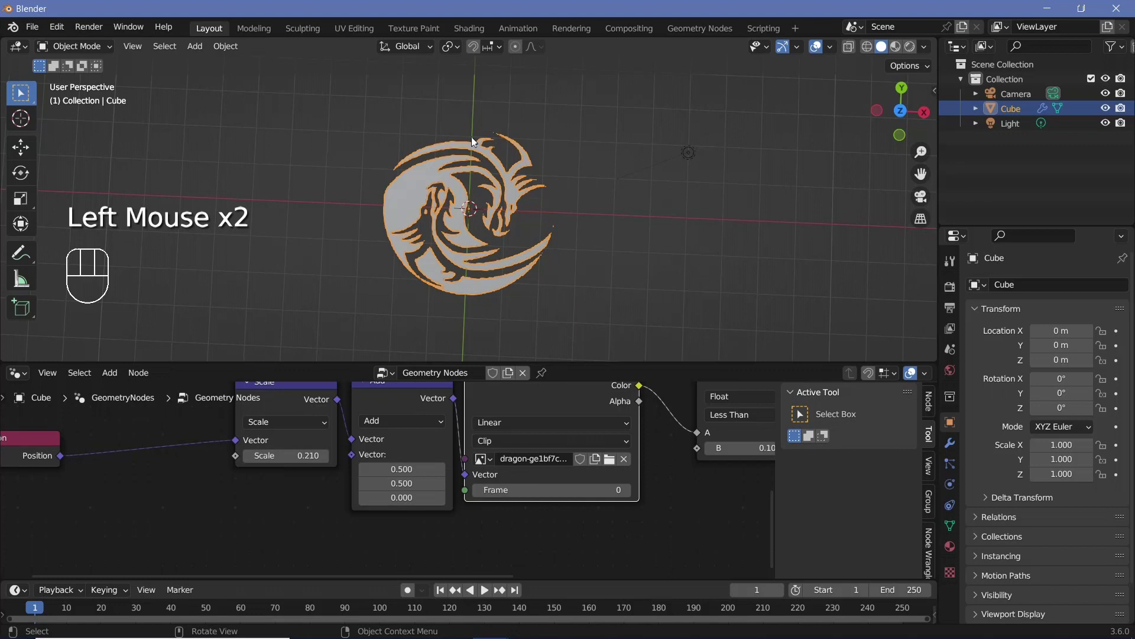
Duplicate the Vector Math Add node and insert the copy between the Position and Scale nodes
middle_drag(278, 482, 355, 488)
mouse_move(361, 460)
shift+mouse_down()
mouse_move(385, 461)
mouse_move(361, 461)
shift+mouse_up()
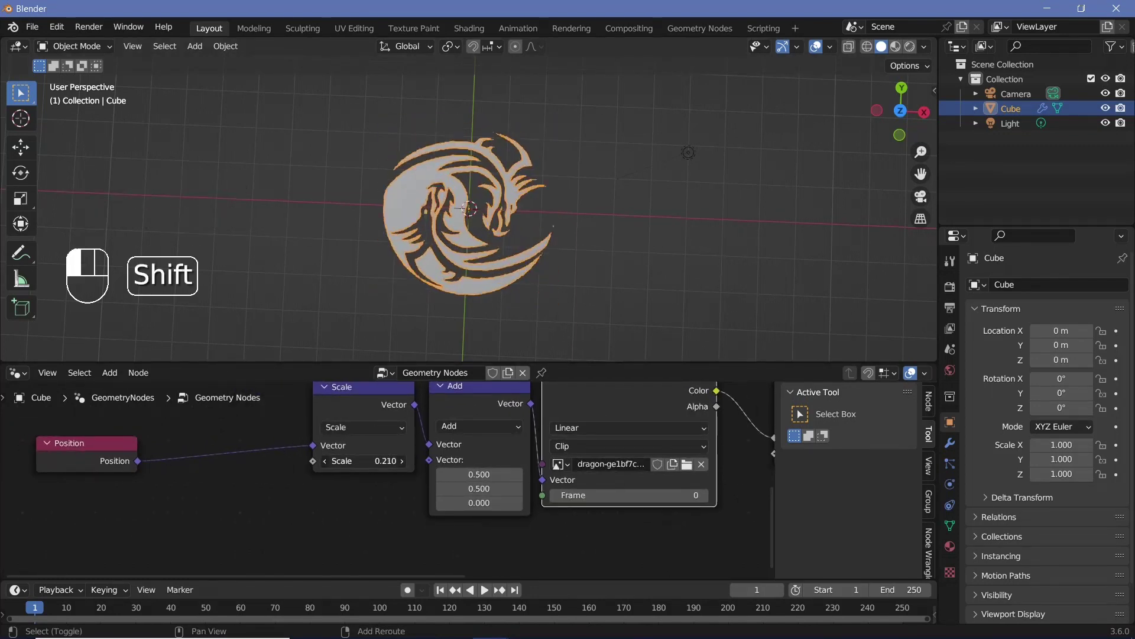
middle_drag(277, 486, 462, 517)
click(676, 434)
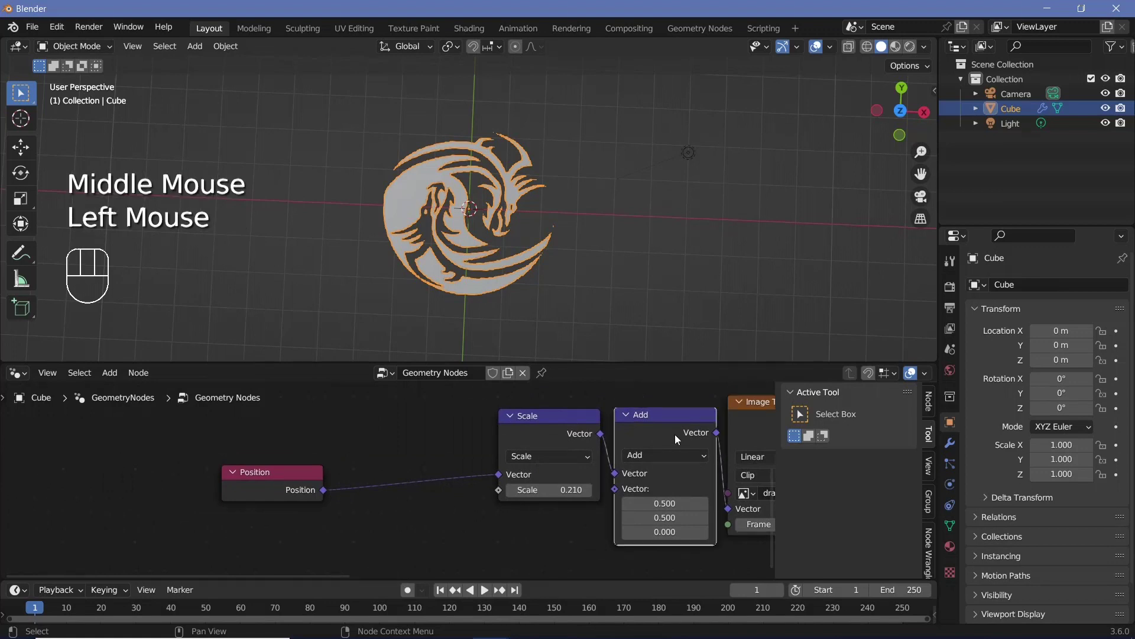
key(shift+a)
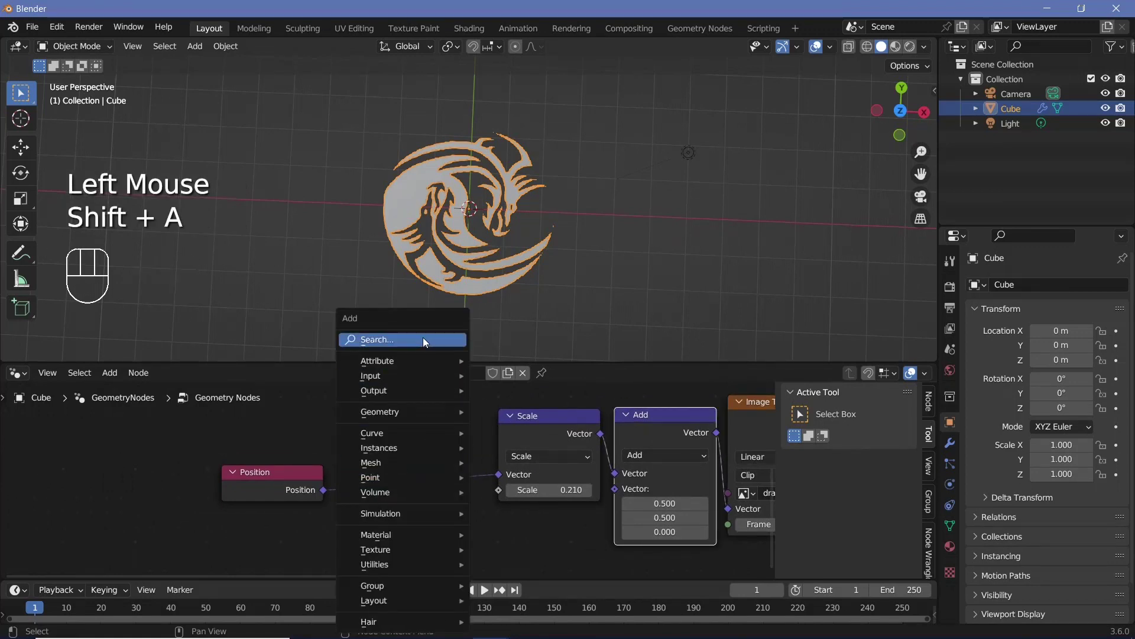
click(680, 425)
key(shift+d)
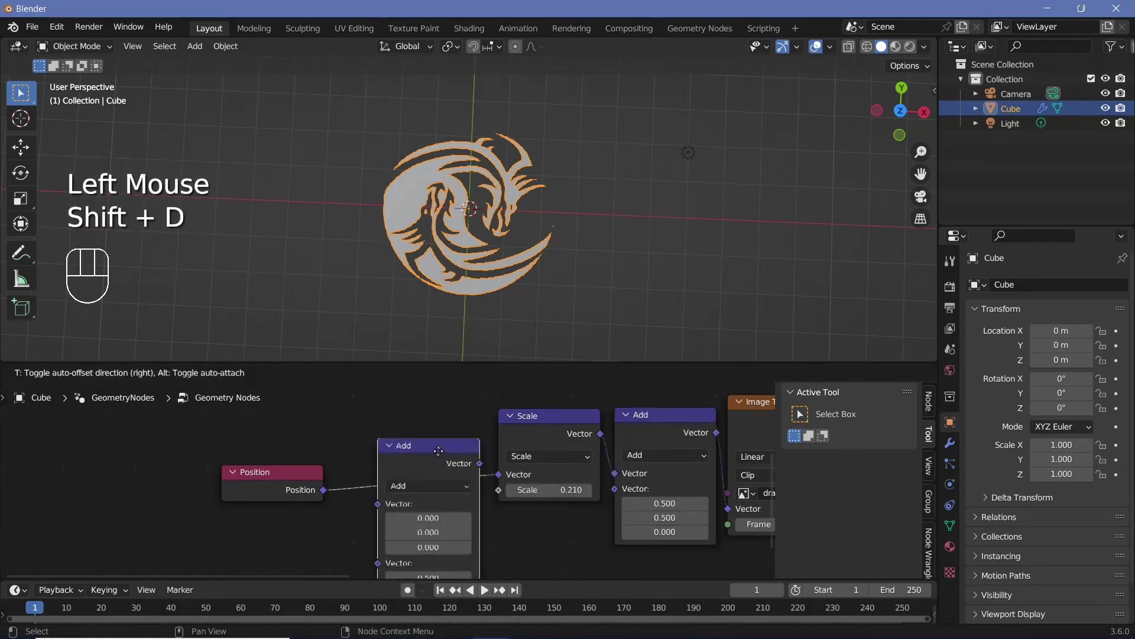
click(443, 438)
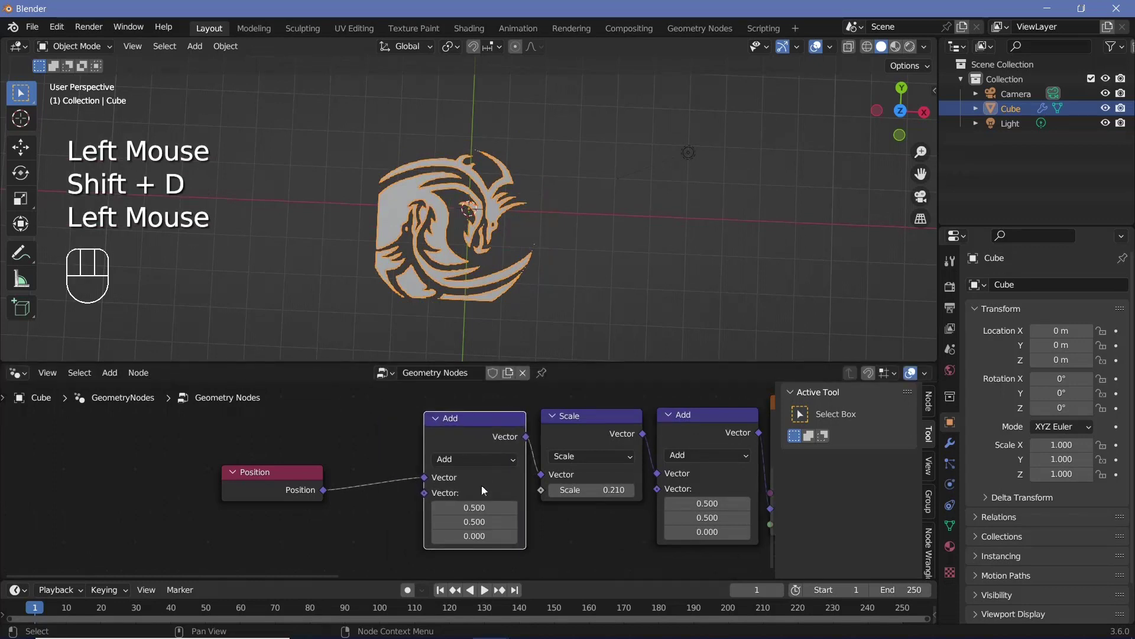
Change the duplicated Vector Math node's operation to Multiply and set its X and Y factors to 1
double_click(481, 460)
click(461, 410)
scroll(503, 514, up, 3)
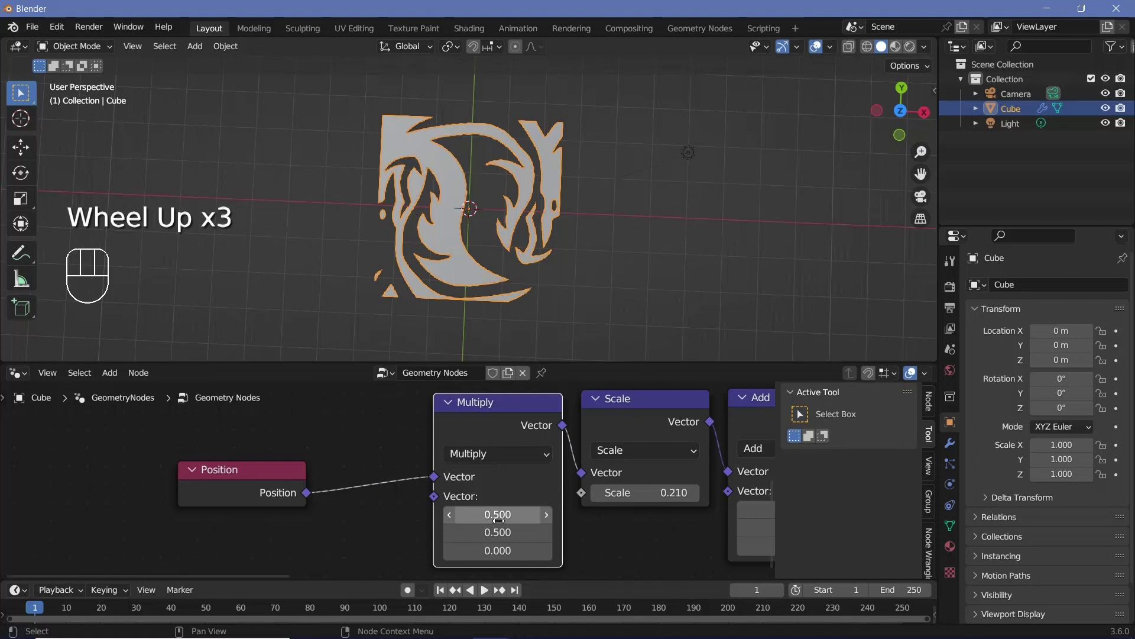
shift+drag(499, 521, 498, 534)
text(1)
key(Return)
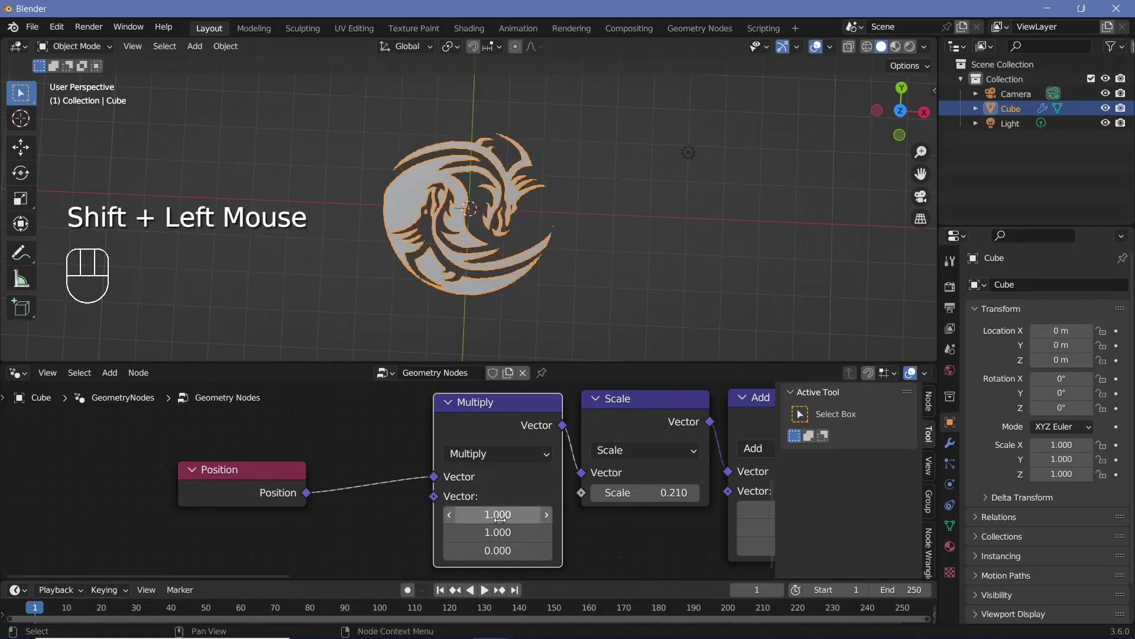
Switch to File Explorer and view the detailed properties of neffex_logo_1_white.png to check its pixel dimensions
middle_drag(510, 510, 461, 471)
scroll(549, 467, down, 2)
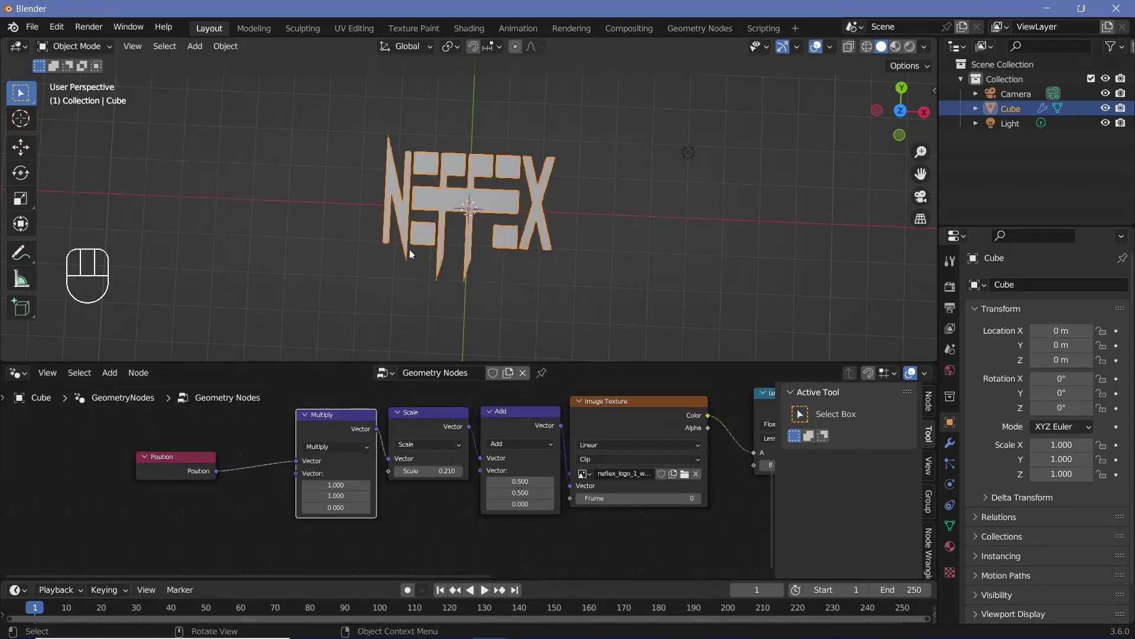
middle_drag(509, 301, 467, 303)
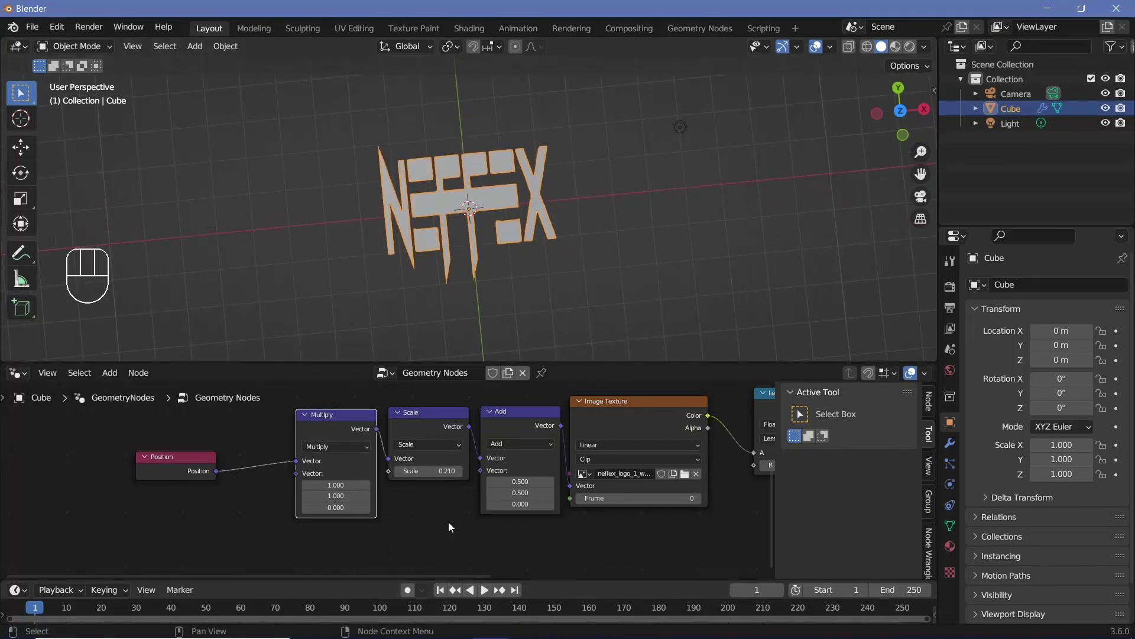
double_click(350, 257)
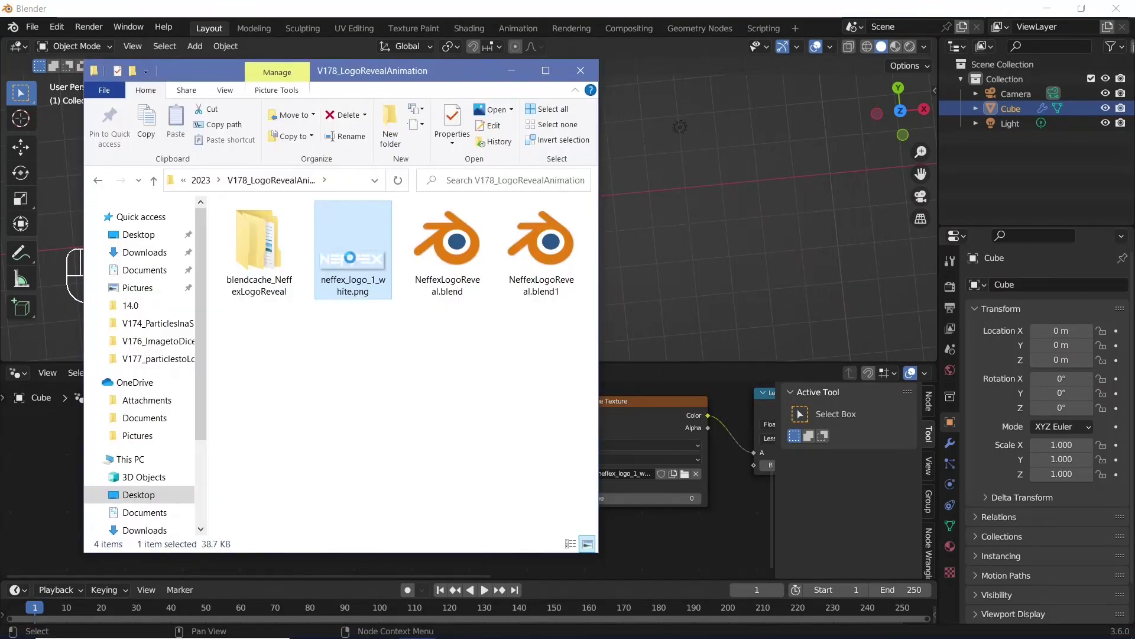
right_click(350, 257)
click(153, 621)
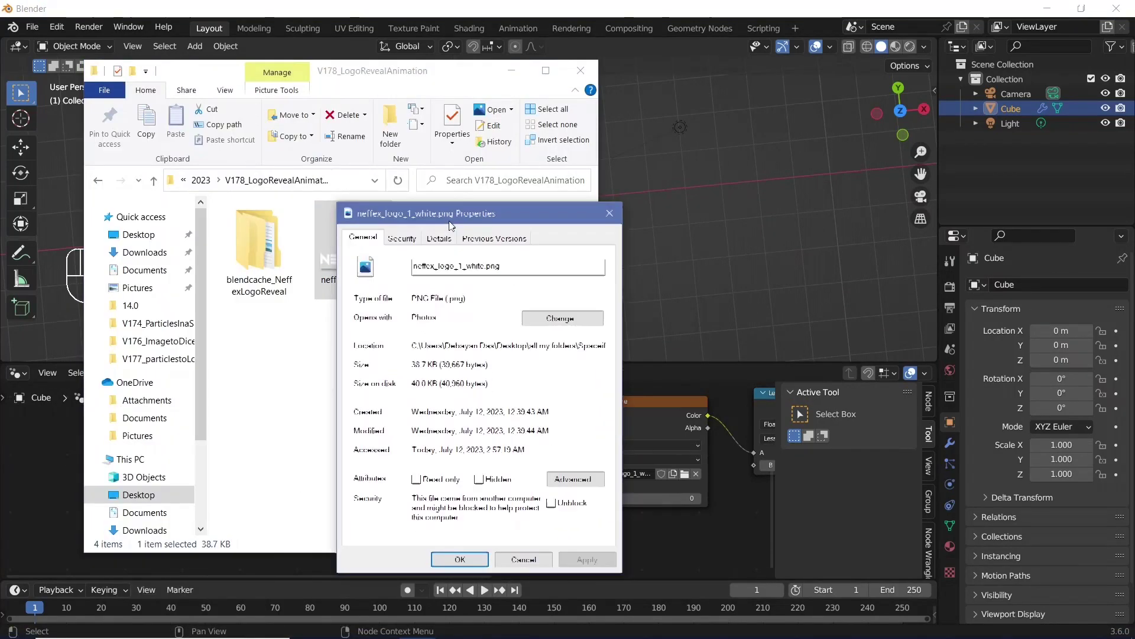
click(439, 238)
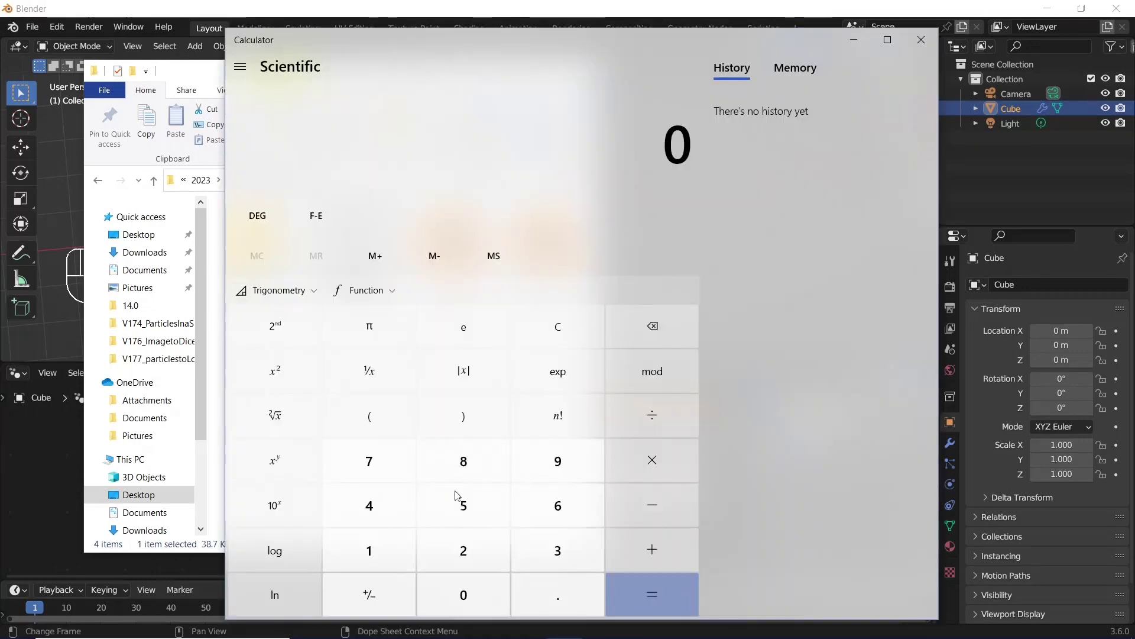
Divide 2500 by 676 in Calculator to work out the logo's aspect ratio
click(467, 542)
click(473, 506)
double_click(449, 602)
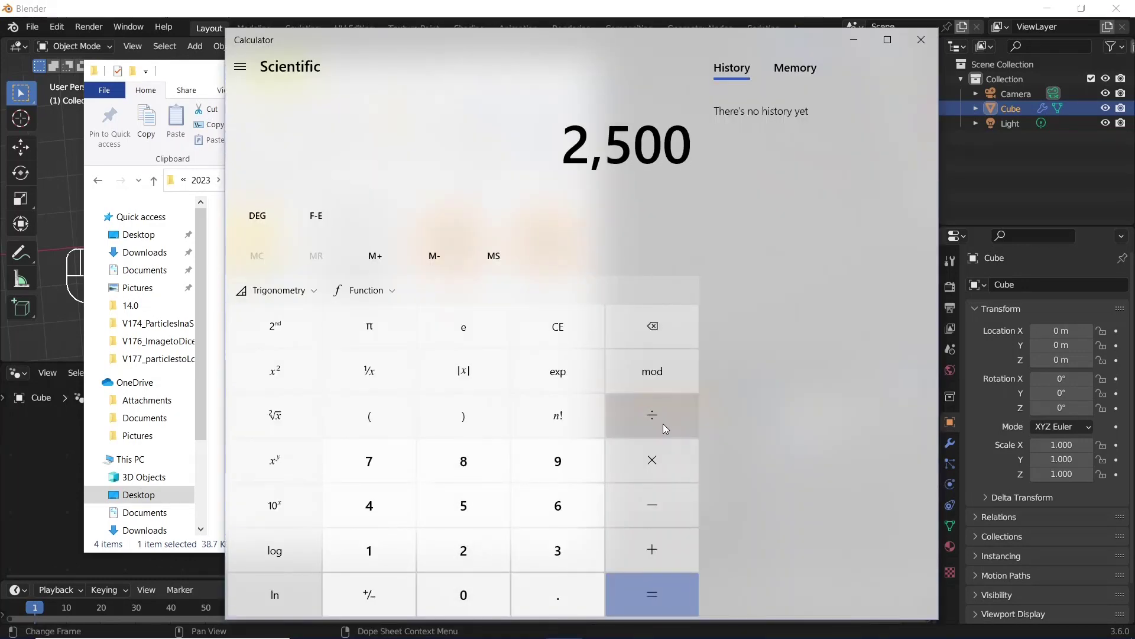
click(659, 423)
click(558, 498)
click(366, 461)
click(540, 502)
key(Return)
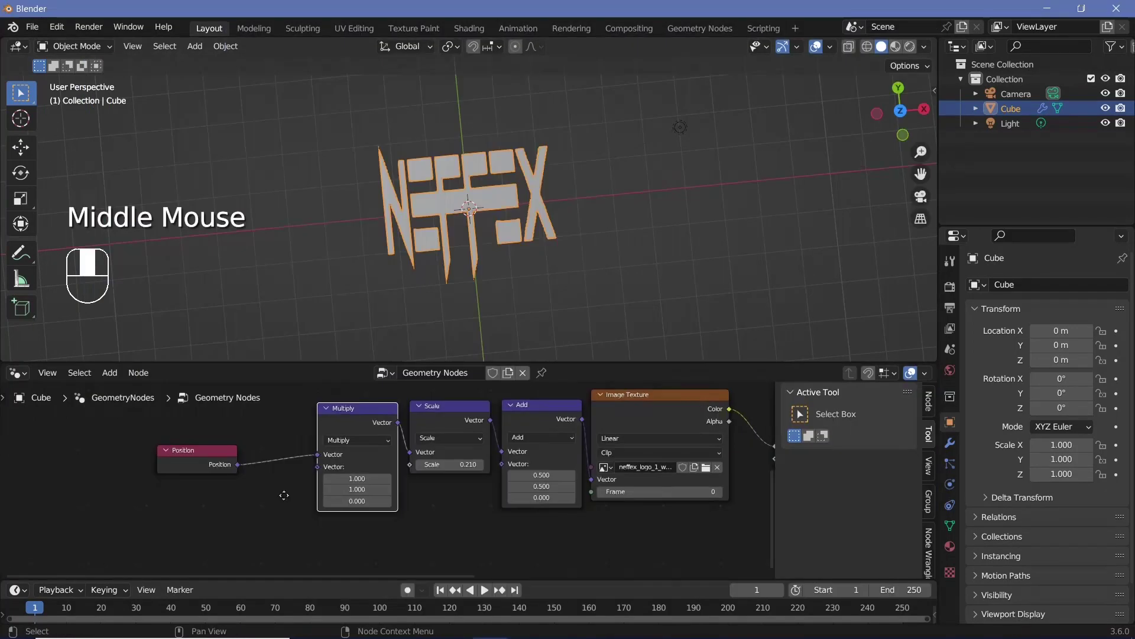
Switch back to Blender and set the Multiply node's Y factor to 3.7 to correct the logo's proportions
scroll(343, 400, up, 2)
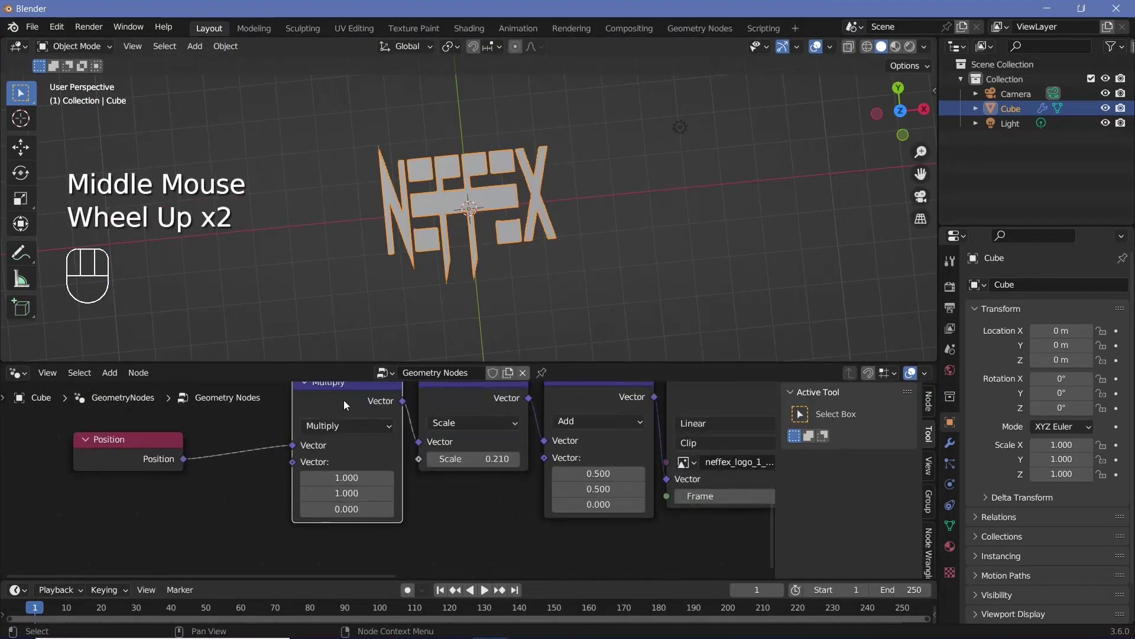
click(343, 400)
middle_drag(343, 400, 359, 410)
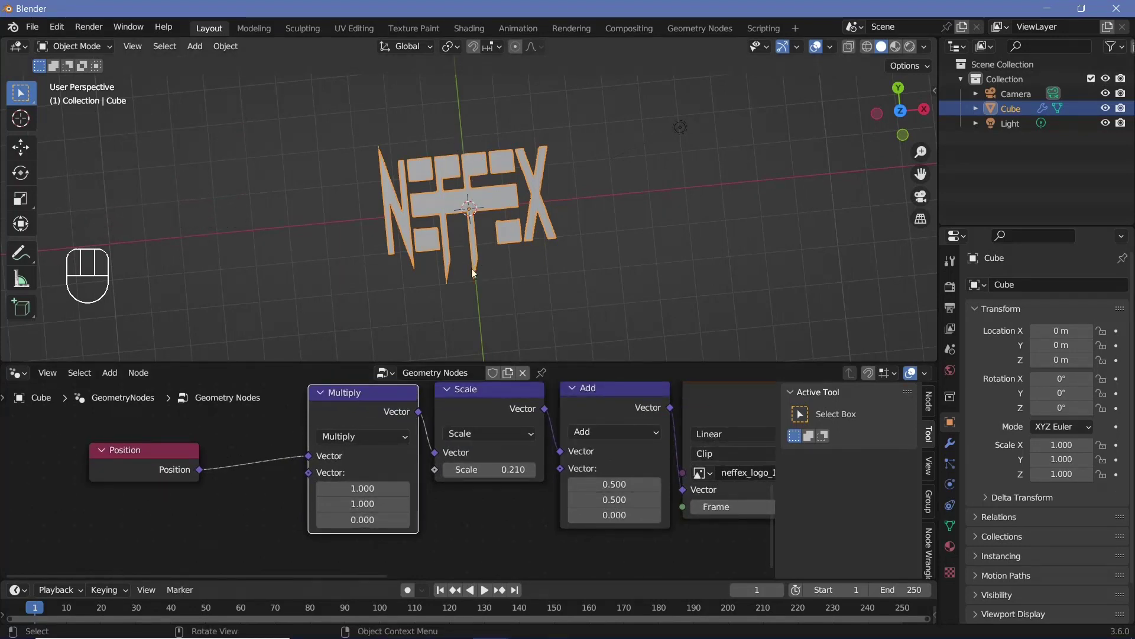
click(360, 504)
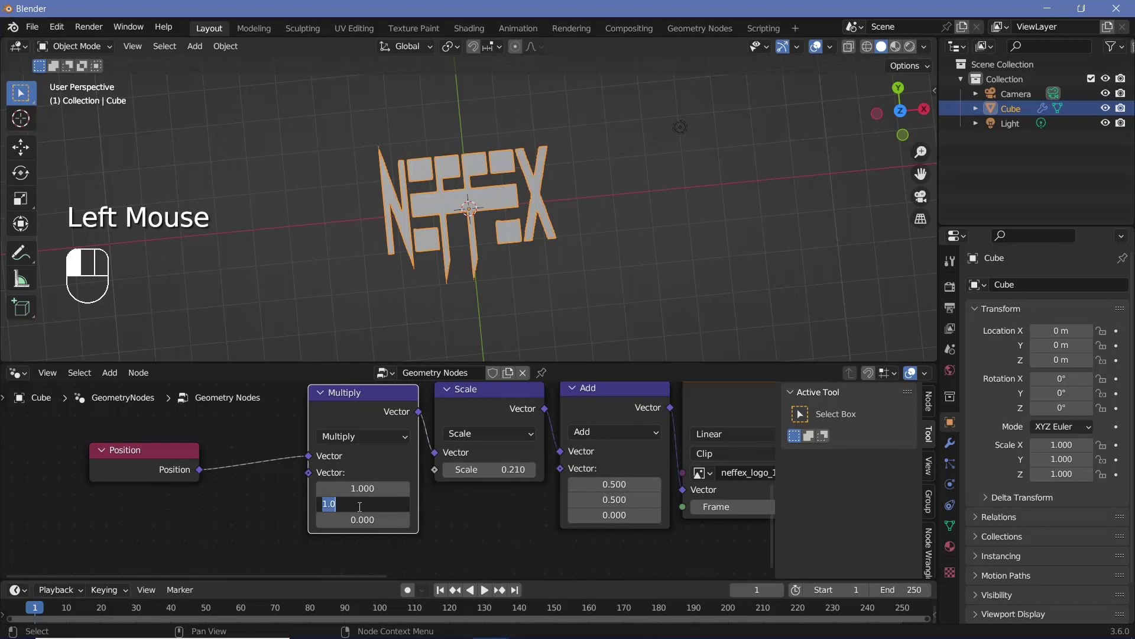
text(3.7)
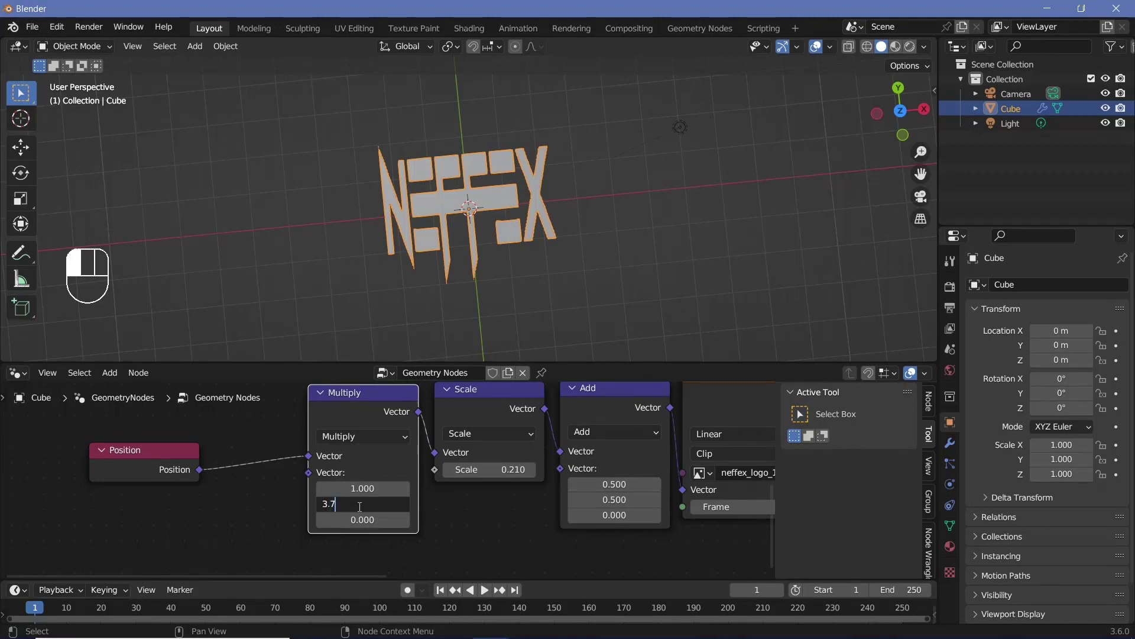
key(Return)
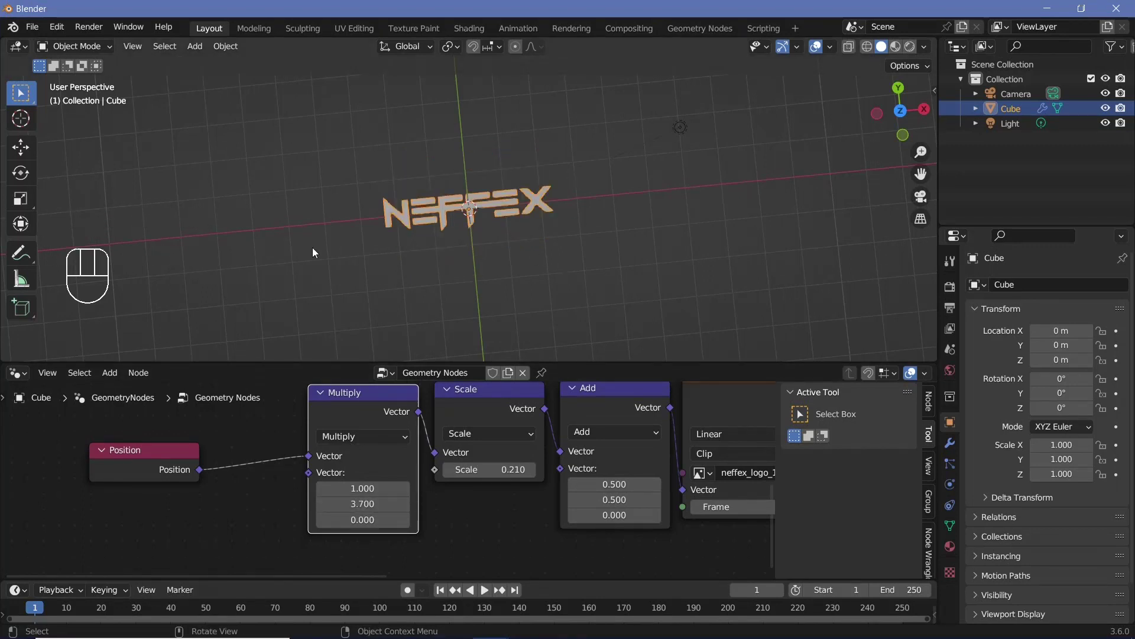
Check the logo's corrected proportions and move the Position node closer to the Multiply node
scroll(484, 544, down, 2)
middle_drag(485, 544, 378, 541)
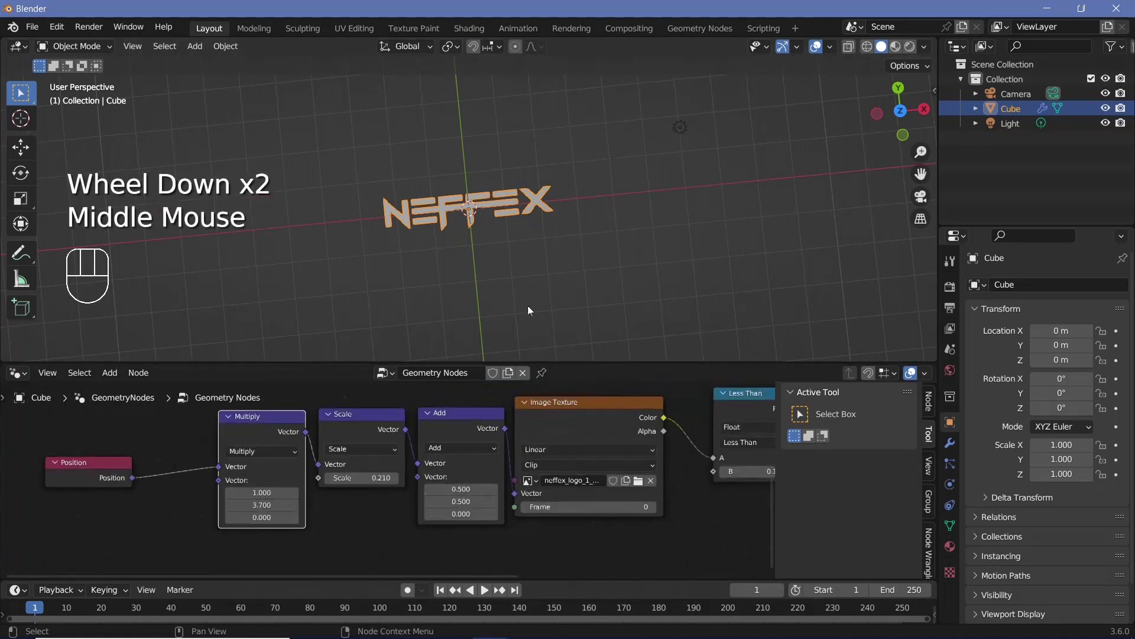
scroll(485, 212, up, 5)
scroll(434, 243, down, 2)
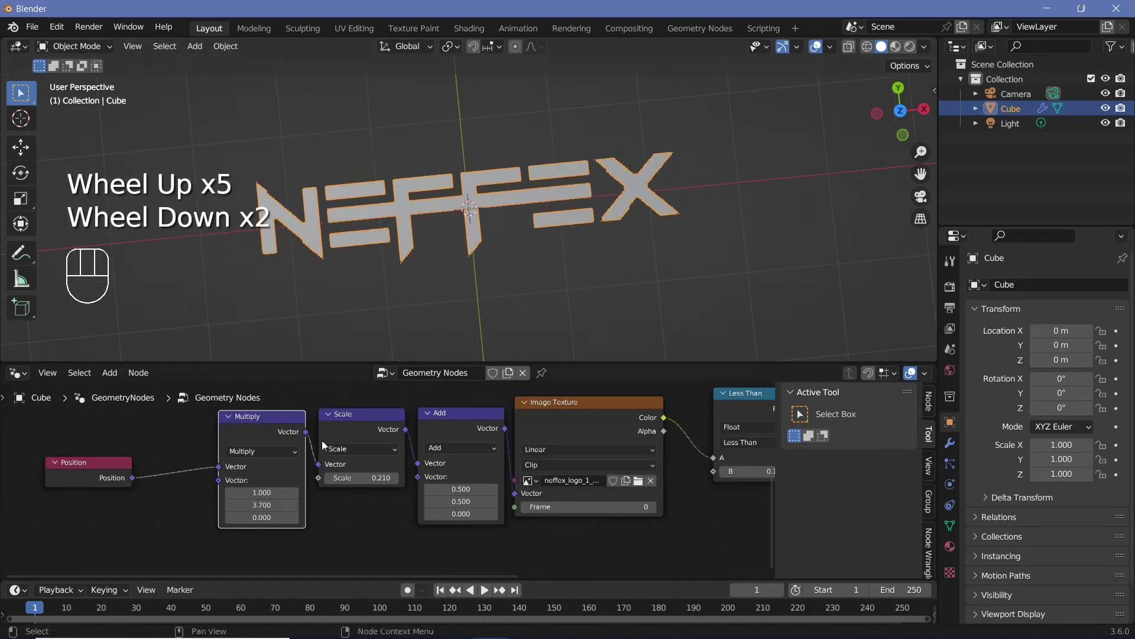
drag(275, 435, 279, 434)
drag(105, 478, 175, 465)
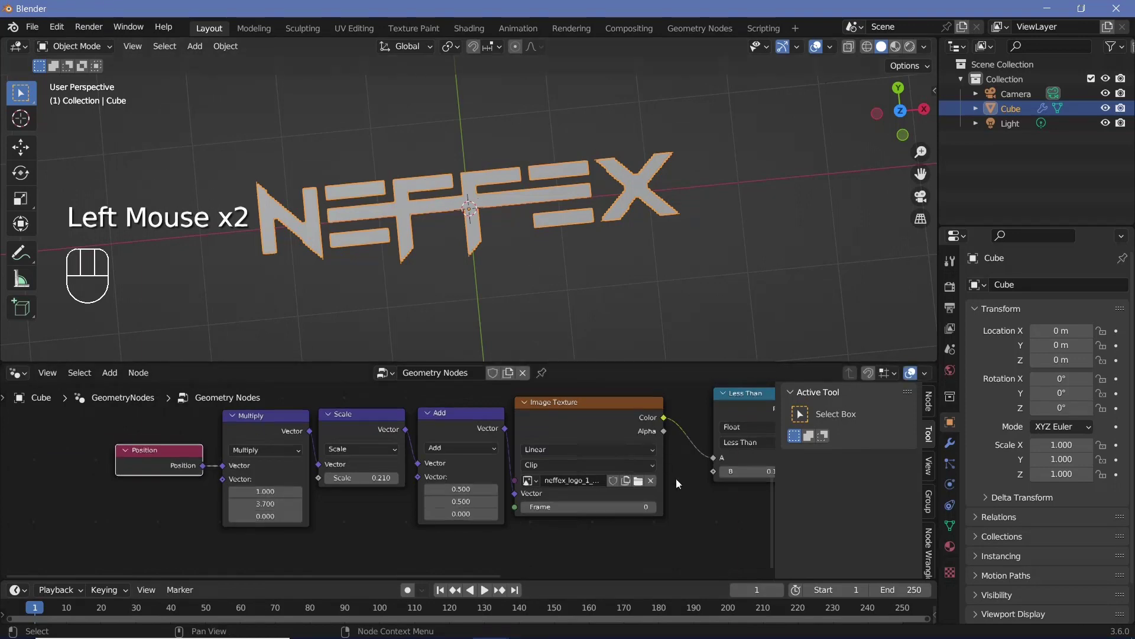
Restore the dragon image in the Image Texture node and reset the Multiply node's Y factor to 1
scroll(676, 478, up, 2)
click(590, 485)
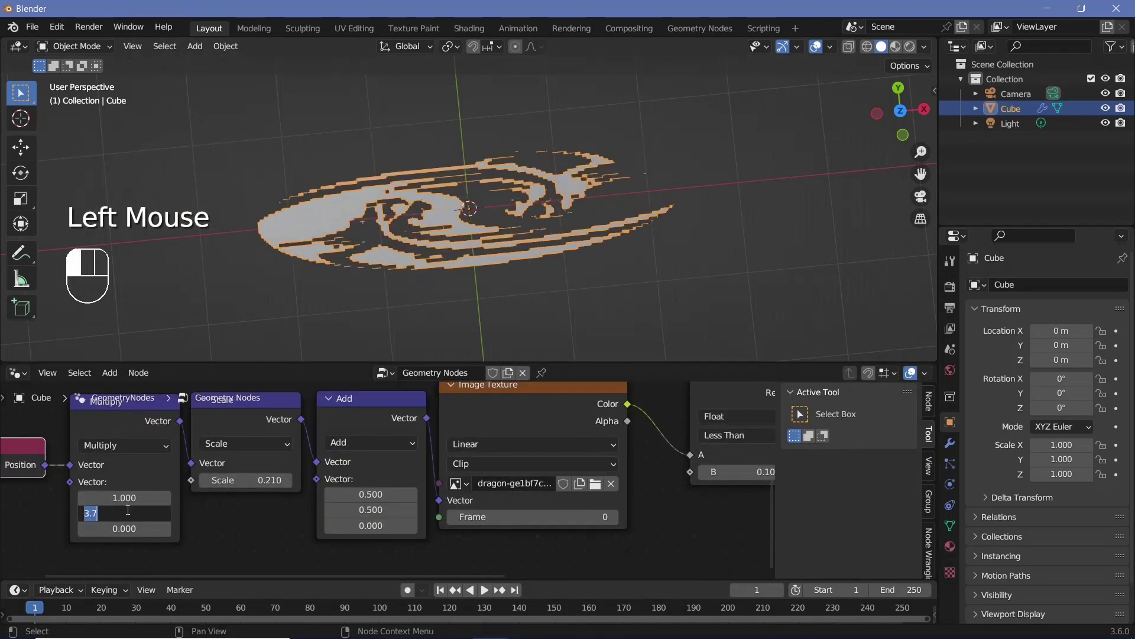
click(126, 512)
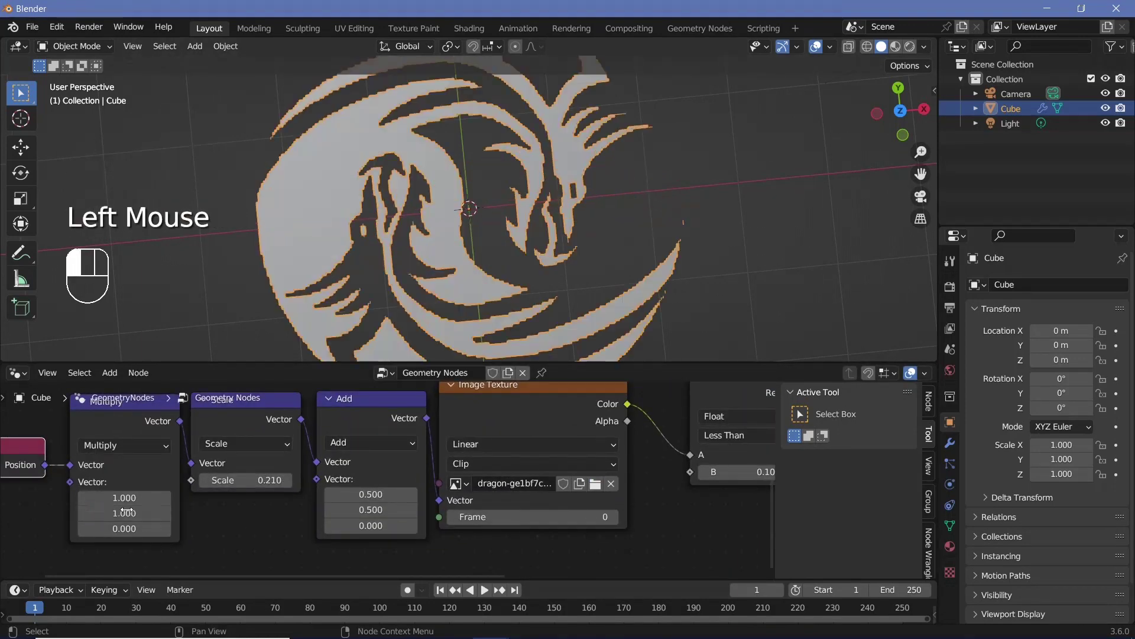
Move the Group Output node farther from the Delete Geometry node to make room for another node
middle_drag(580, 455, 475, 479)
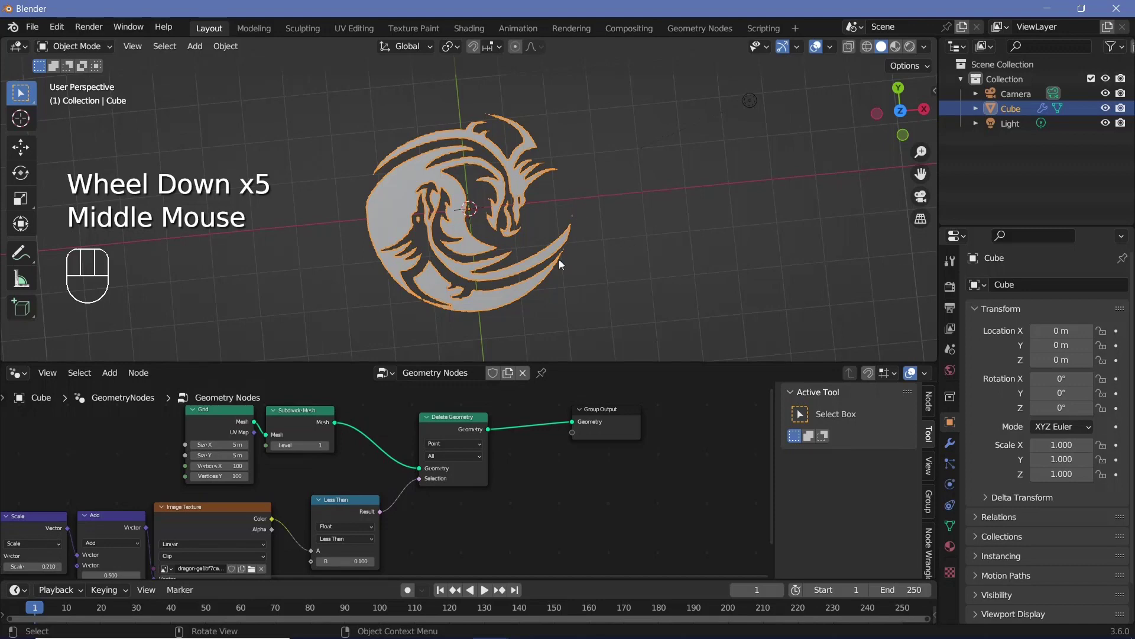
middle_drag(535, 282, 511, 119)
scroll(500, 177, up, 2)
middle_drag(491, 205, 480, 256)
scroll(532, 414, down, 2)
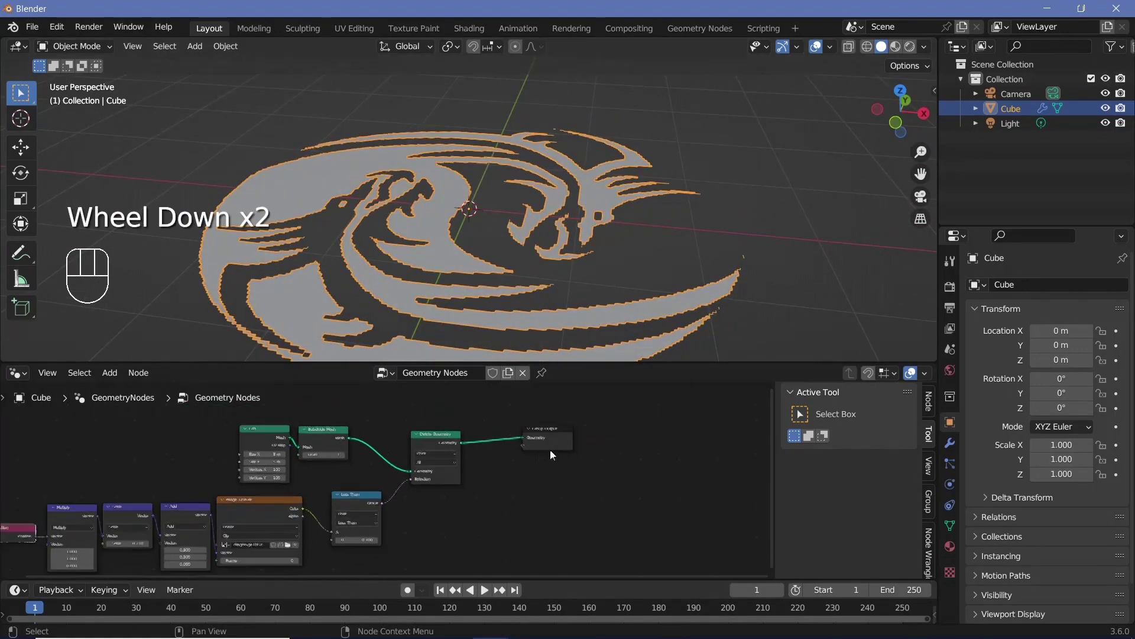
middle_drag(550, 450, 506, 439)
drag(506, 439, 584, 444)
Add an Extrude Mesh node to the node tree near the Group Output node
scroll(498, 449, up, 2)
key(shift+a)
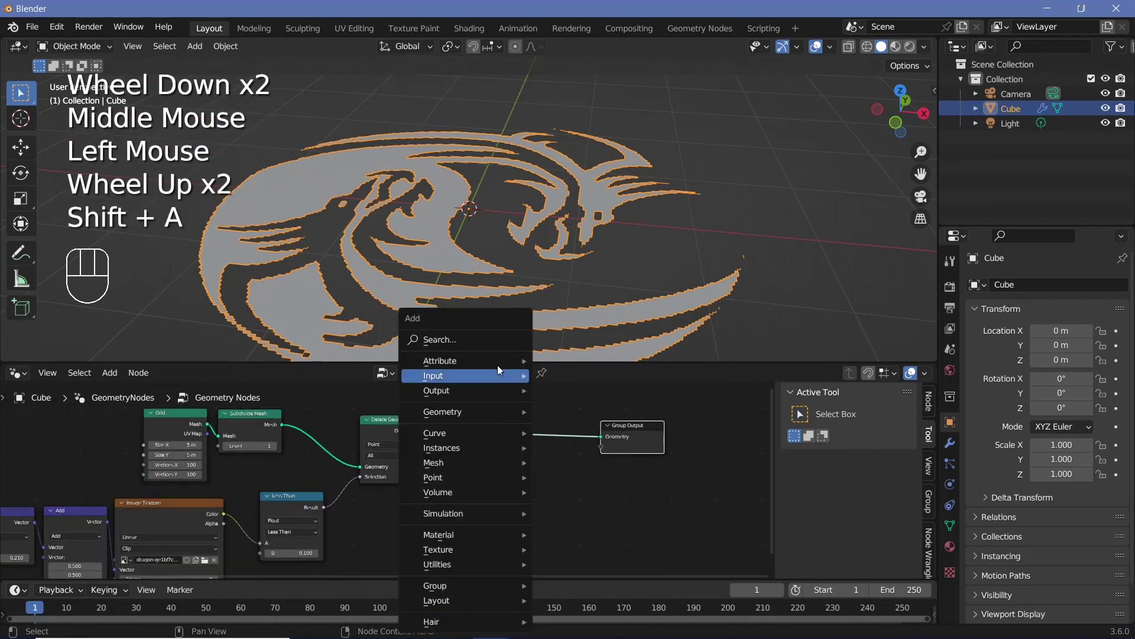
click(494, 338)
text(extru)
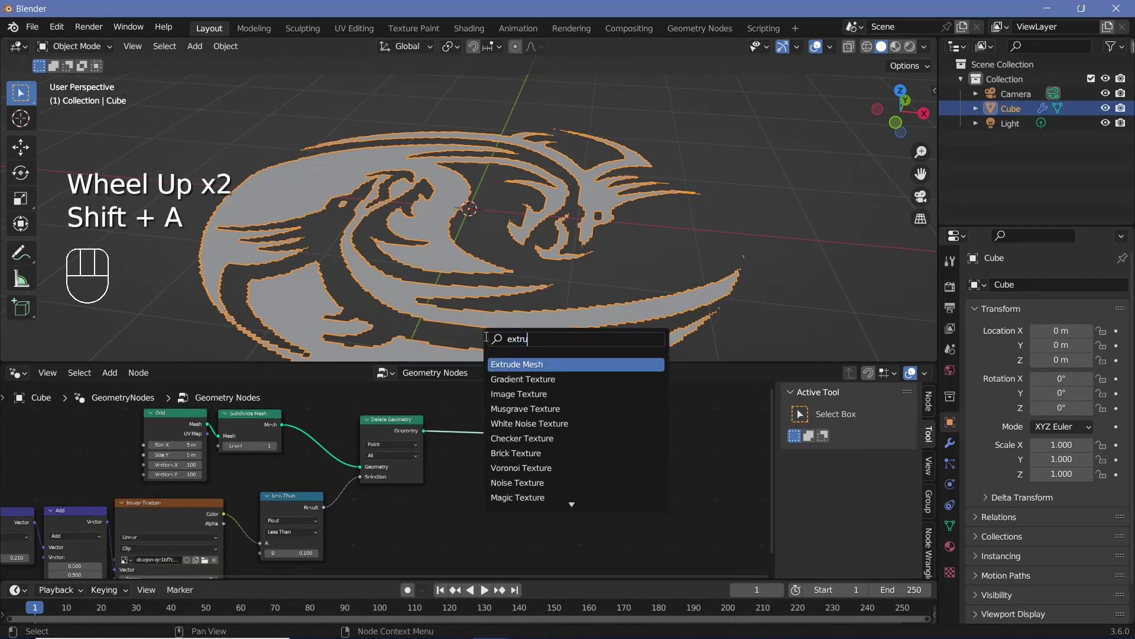
key(Return)
scroll(508, 512, up, 2)
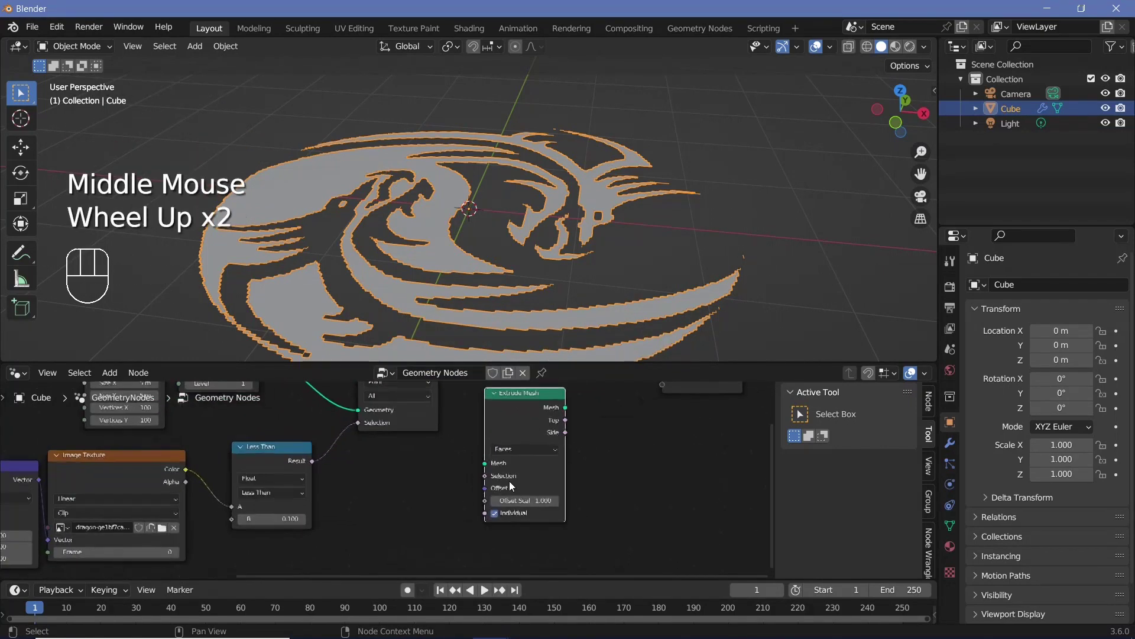
Turn off Individual on Extrude Mesh, set its Offset Scale to 0.2, and insert it between Delete Geometry and Group Output
click(495, 512)
click(536, 502)
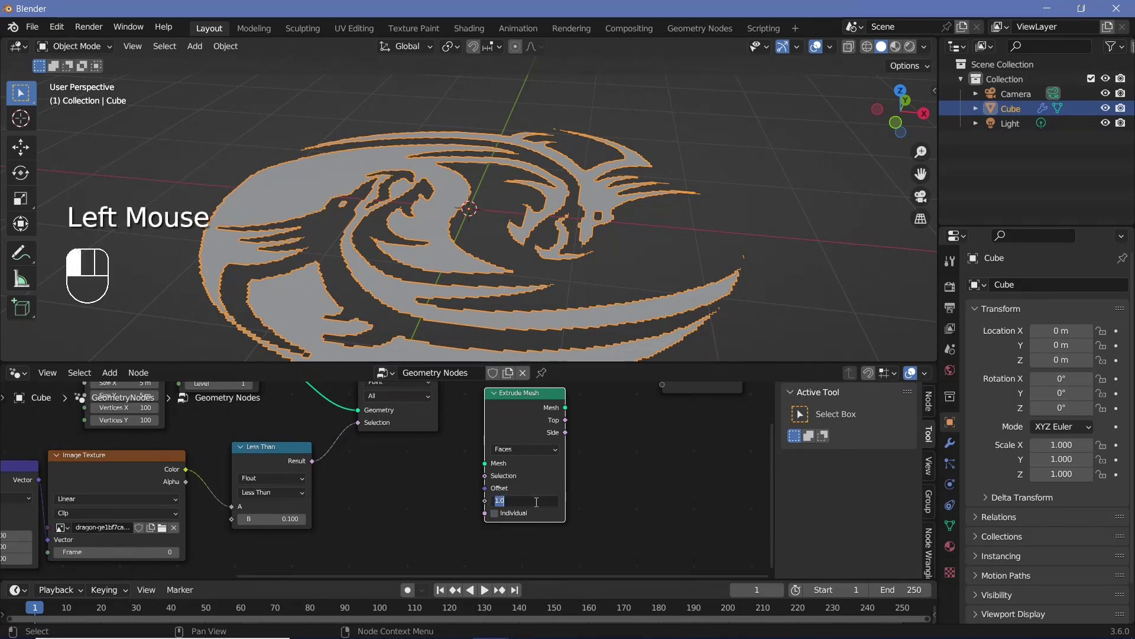
text(0.2)
key(Return)
middle_drag(508, 400, 523, 448)
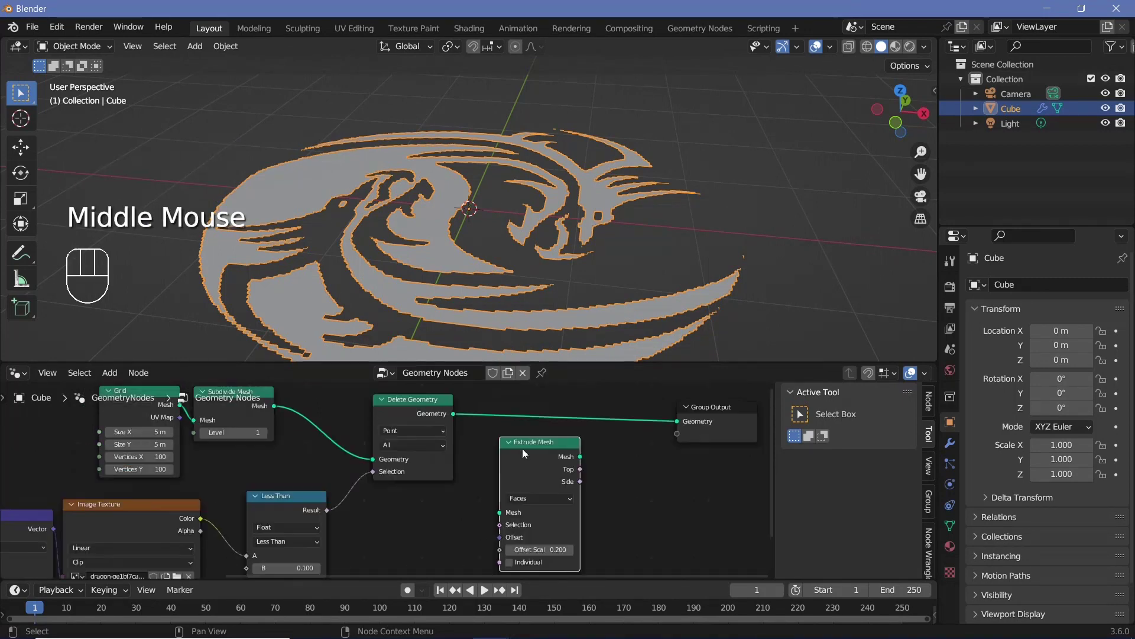
mouse_move(523, 448)
mouse_down()
mouse_move(497, 524)
mouse_move(486, 425)
mouse_move(520, 449)
mouse_up()
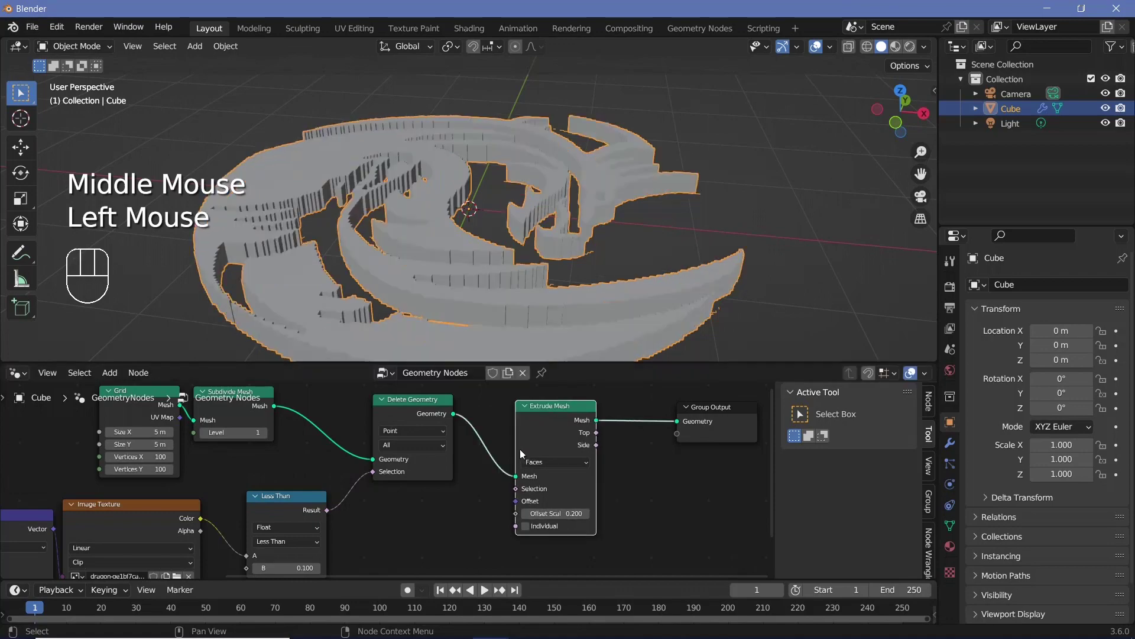
Examine the extruded dragon from below and check whether its underside is closed
middle_drag(520, 292, 539, 332)
scroll(438, 197, up, 2)
middle_drag(438, 198, 367, 143)
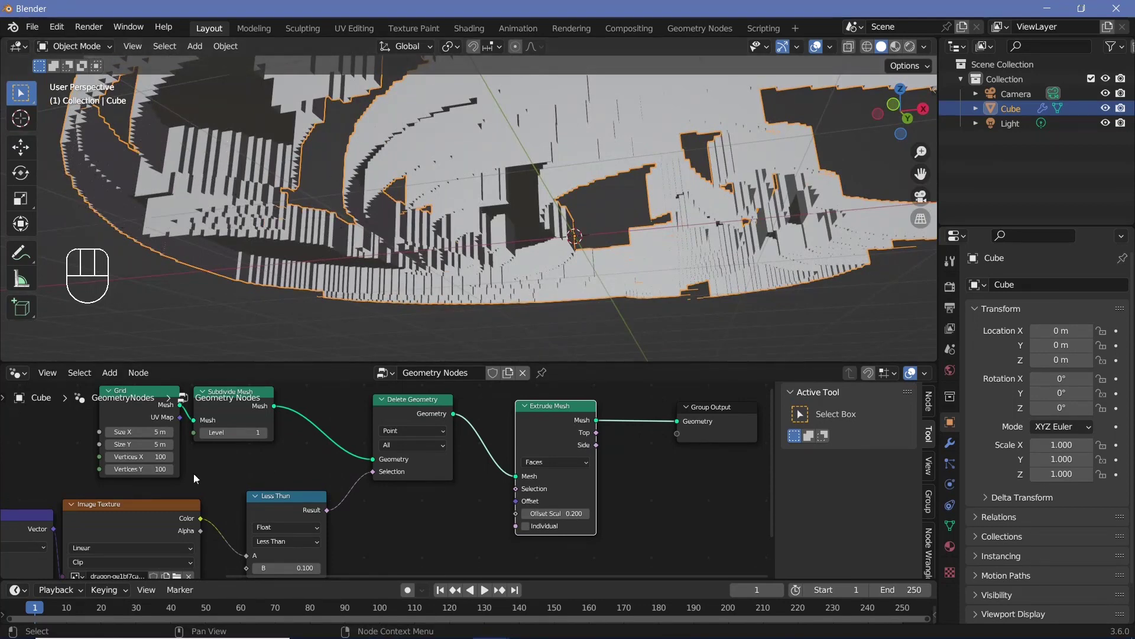
middle_drag(193, 473, 276, 501)
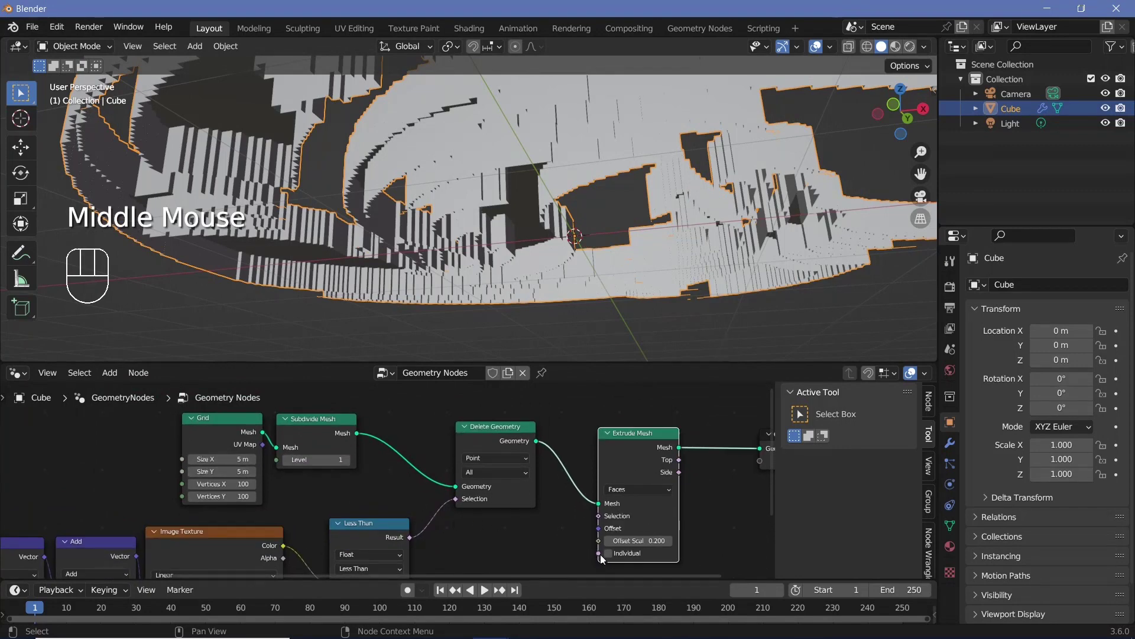
scroll(601, 554, down, 3)
middle_drag(592, 532, 533, 550)
scroll(531, 226, down, 3)
middle_drag(531, 226, 370, 278)
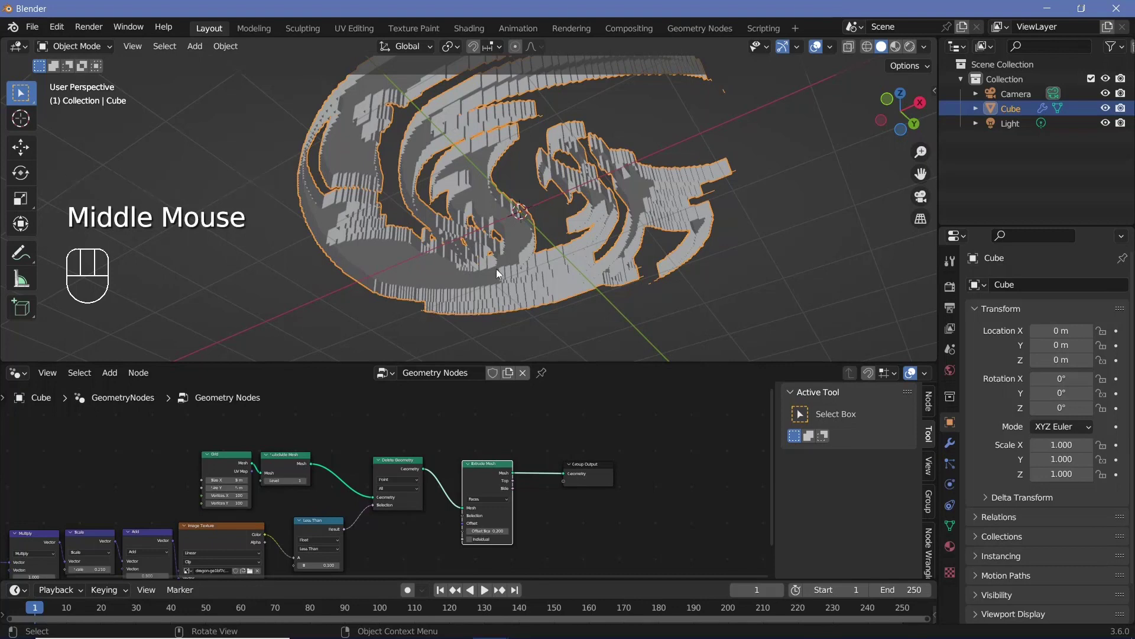
Insert a Join Geometry node between the Extrude Mesh and Group Output nodes
scroll(572, 484, up, 2)
key(shift+a)
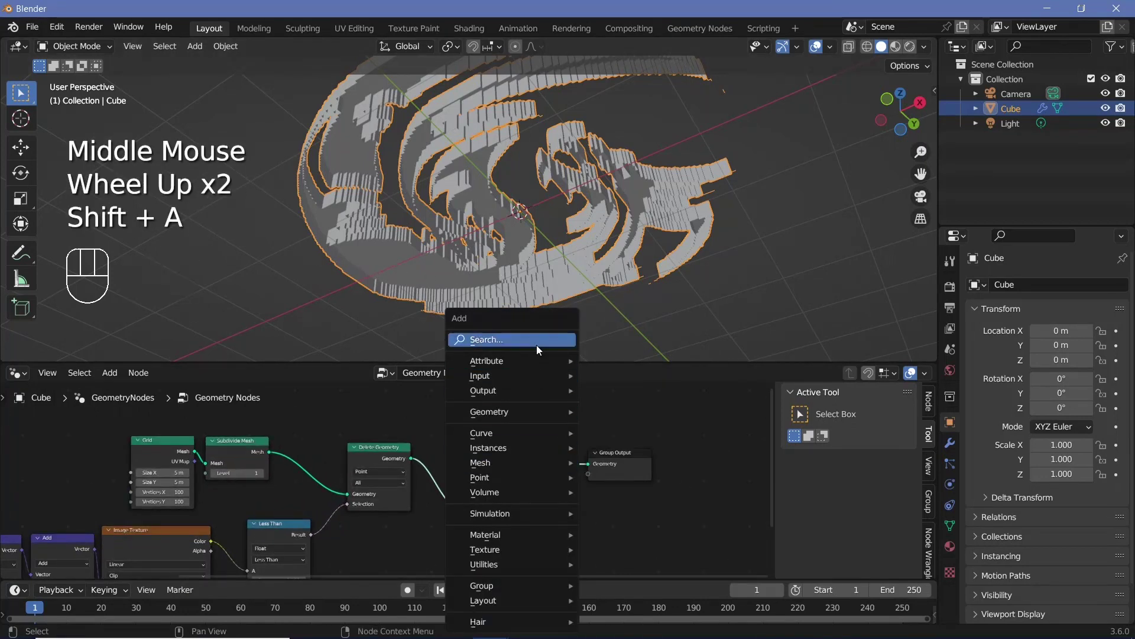
click(537, 346)
text(join)
key(Return)
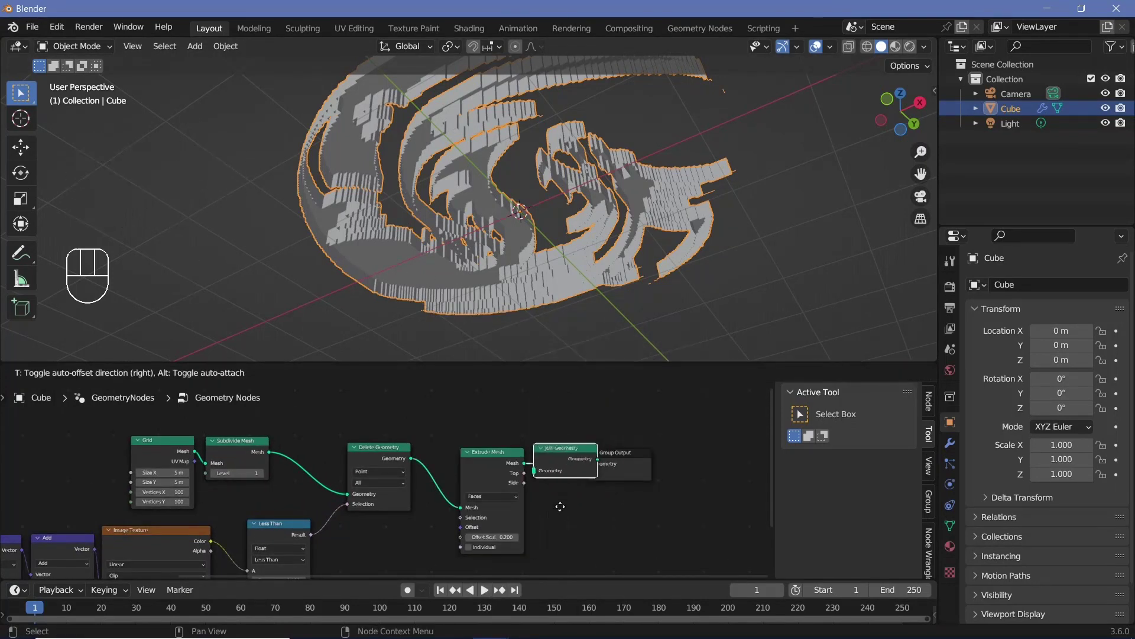
click(583, 504)
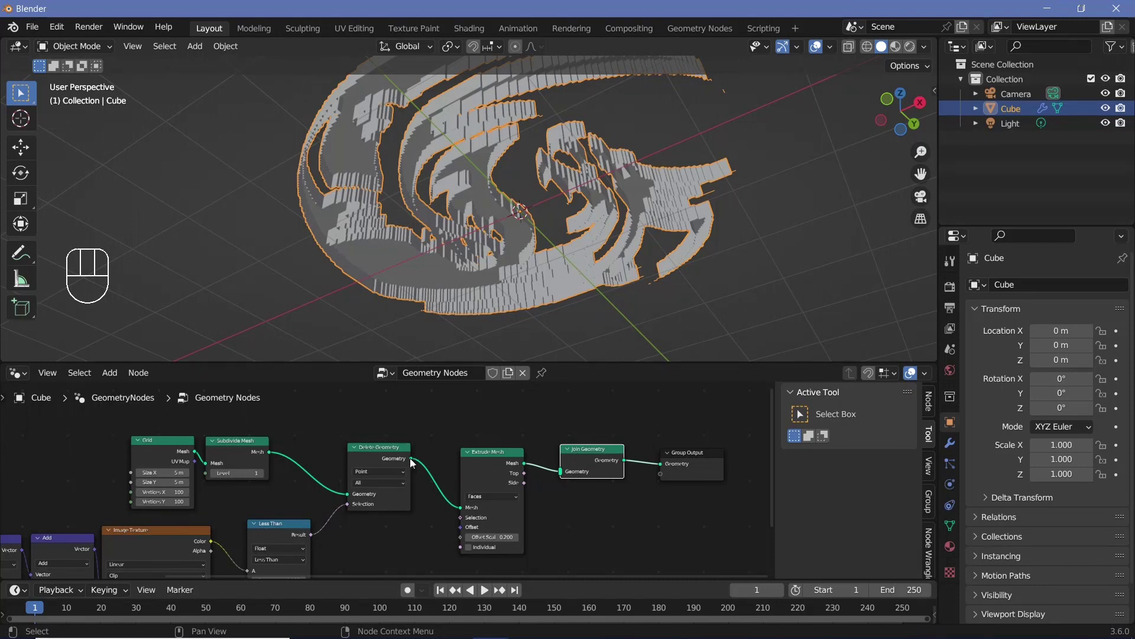
Connect the Delete Geometry output to Join Geometry alongside the extruded mesh and inspect the dragon's underside
drag(412, 460, 563, 491)
middle_drag(467, 175, 381, 269)
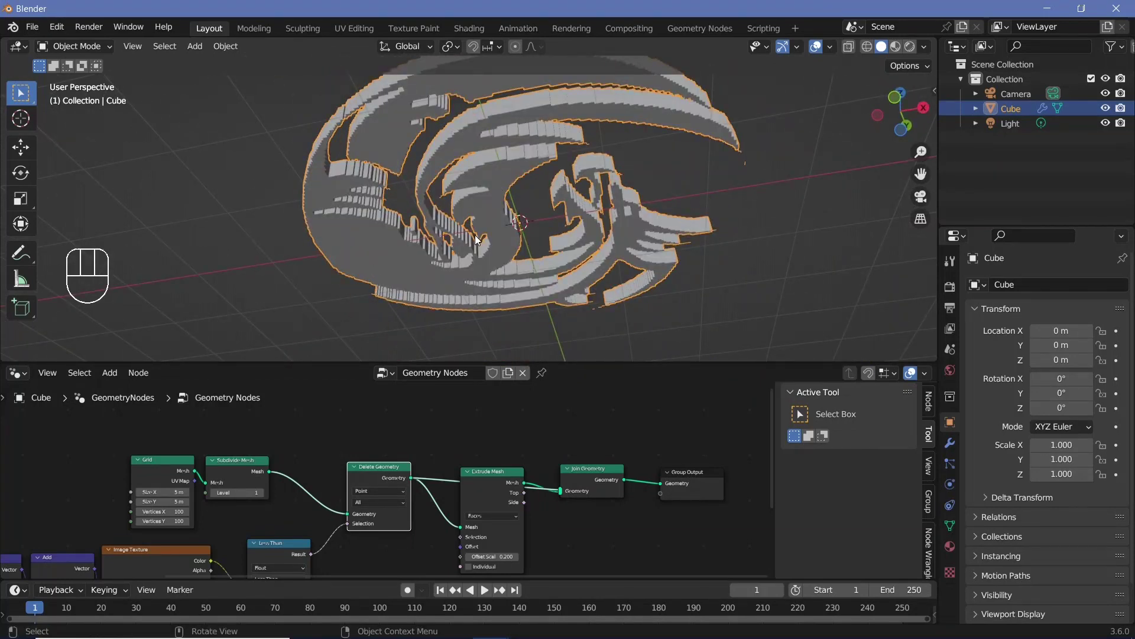
middle_drag(478, 240, 395, 250)
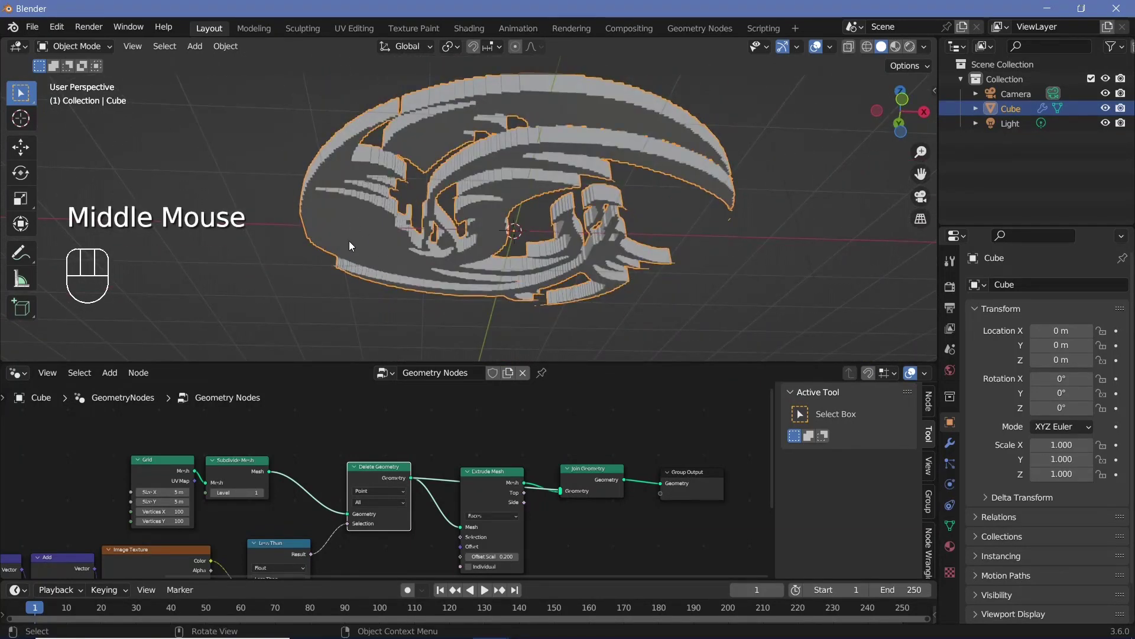
Enable Backface Culling in the viewport shading options and check the dragon's underside for reversed faces
click(923, 46)
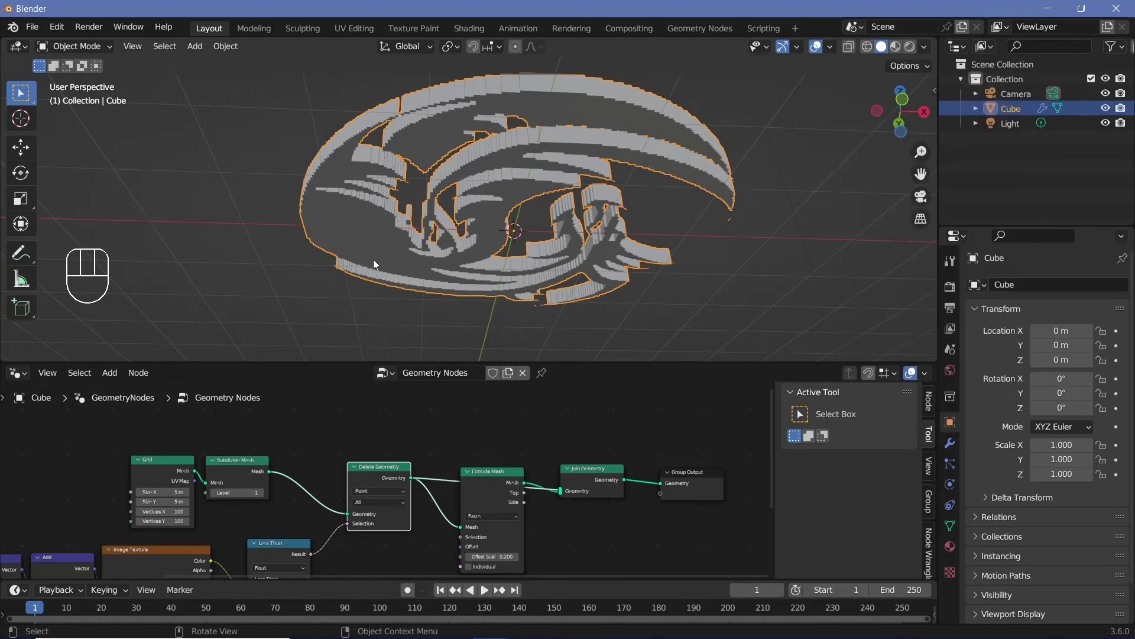
click(927, 49)
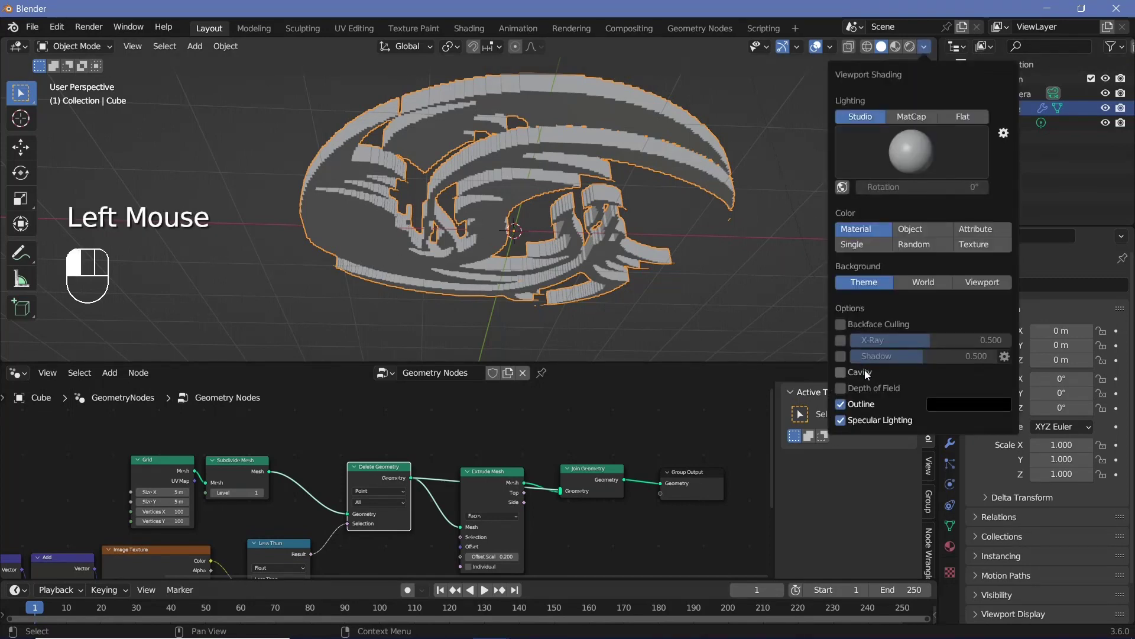
click(841, 324)
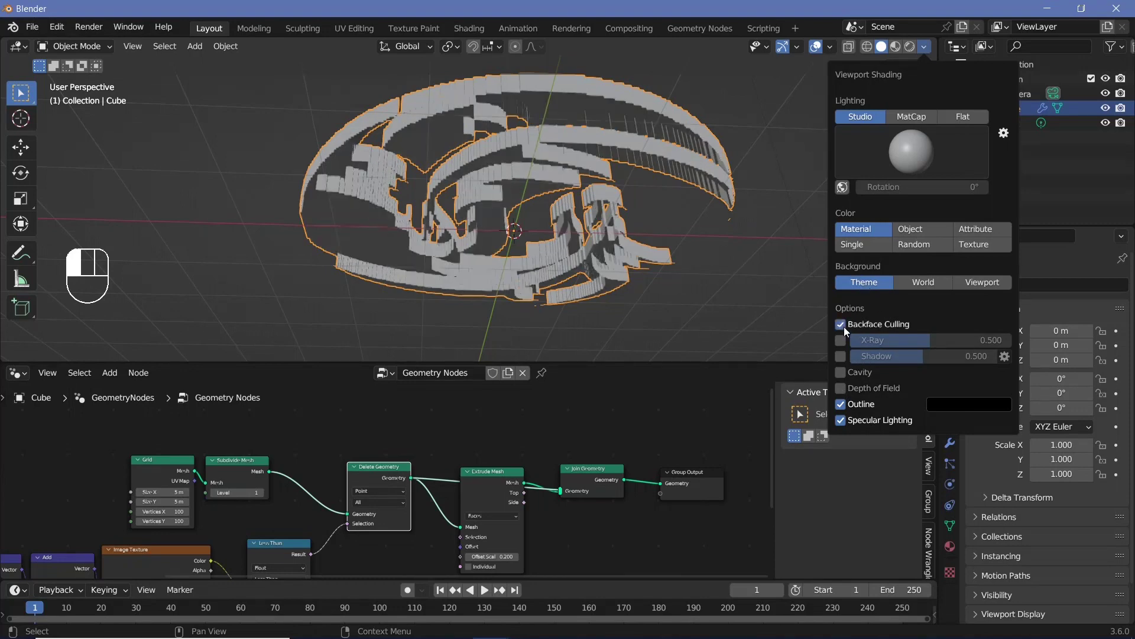
mouse_move(432, 177)
middle_down()
mouse_move(476, 80)
mouse_move(438, 225)
middle_up()
Move Extrude Mesh out of the way and insert a Flip Faces node between Delete Geometry and Join Geometry
mouse_move(505, 488)
mouse_down()
mouse_move(502, 520)
mouse_move(501, 509)
mouse_up()
middle_drag(500, 505, 522, 483)
key(shift+a)
click(507, 341)
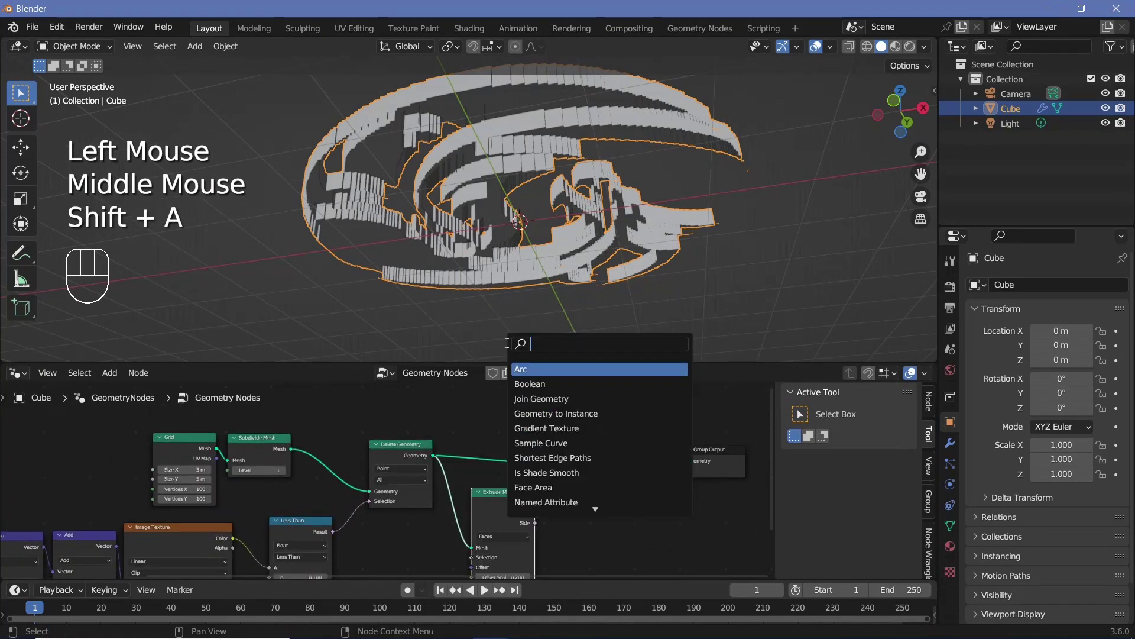
text(flip)
key(Return)
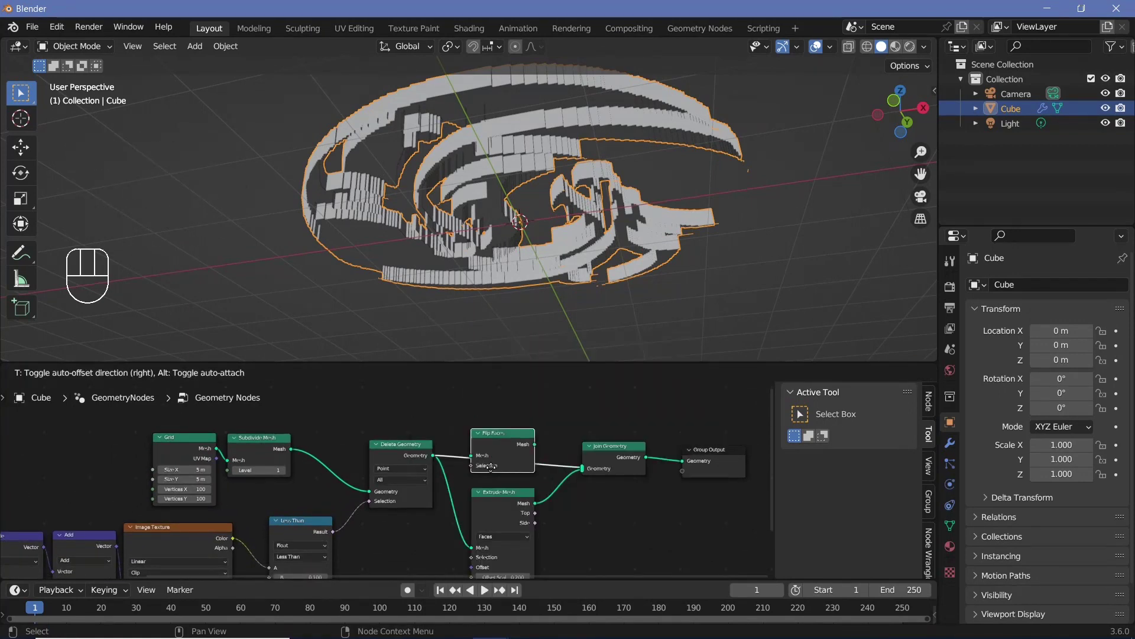
click(479, 465)
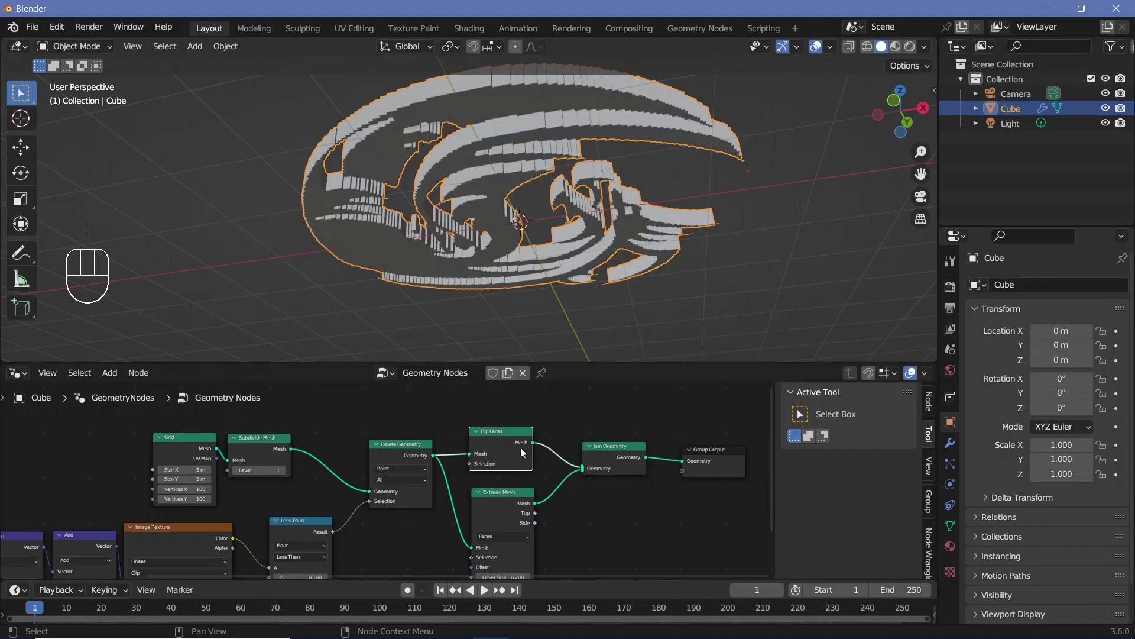
middle_drag(519, 331, 530, 83)
scroll(384, 298, up, 2)
click(925, 46)
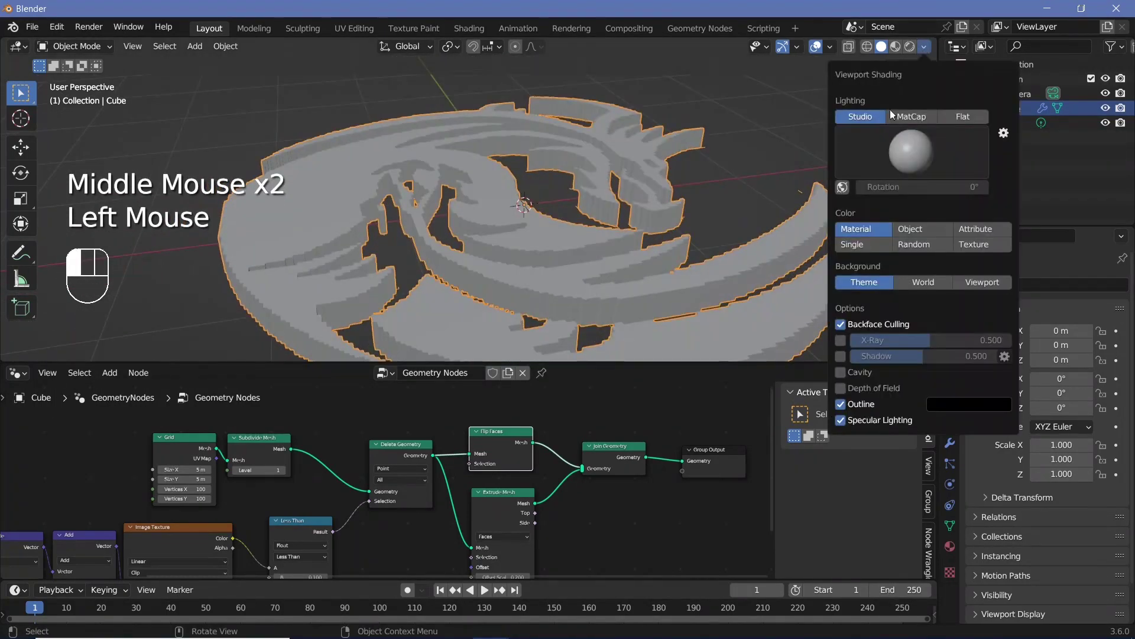
Set the Subdivide Mesh Level to 3 to smooth the dragon's outline
scroll(311, 453, up, 2)
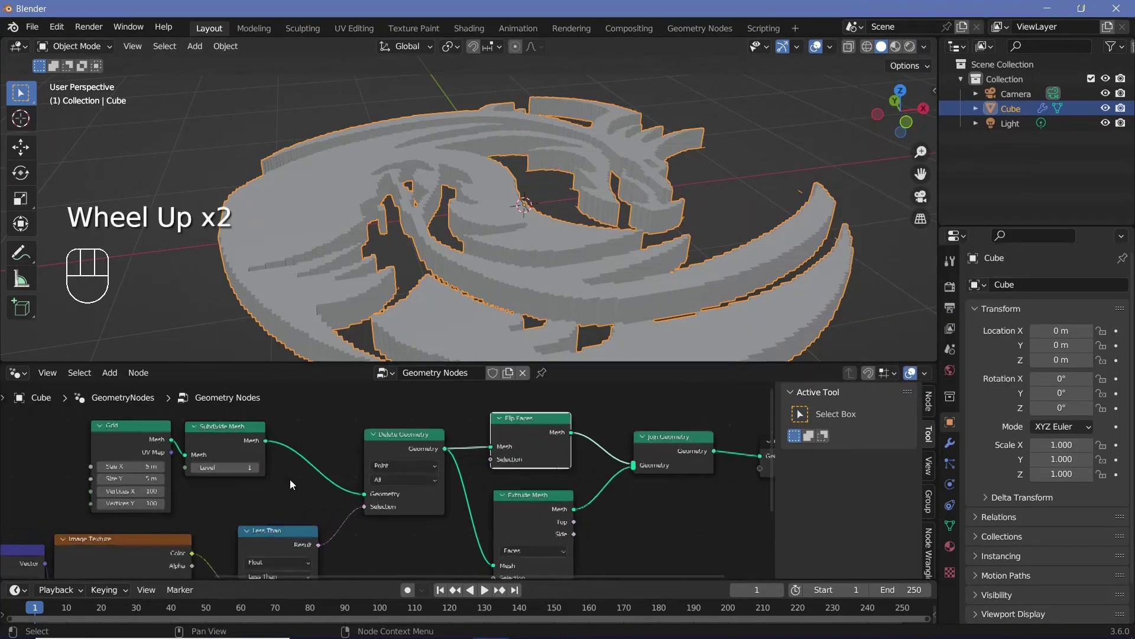
click(258, 467)
click(258, 467)
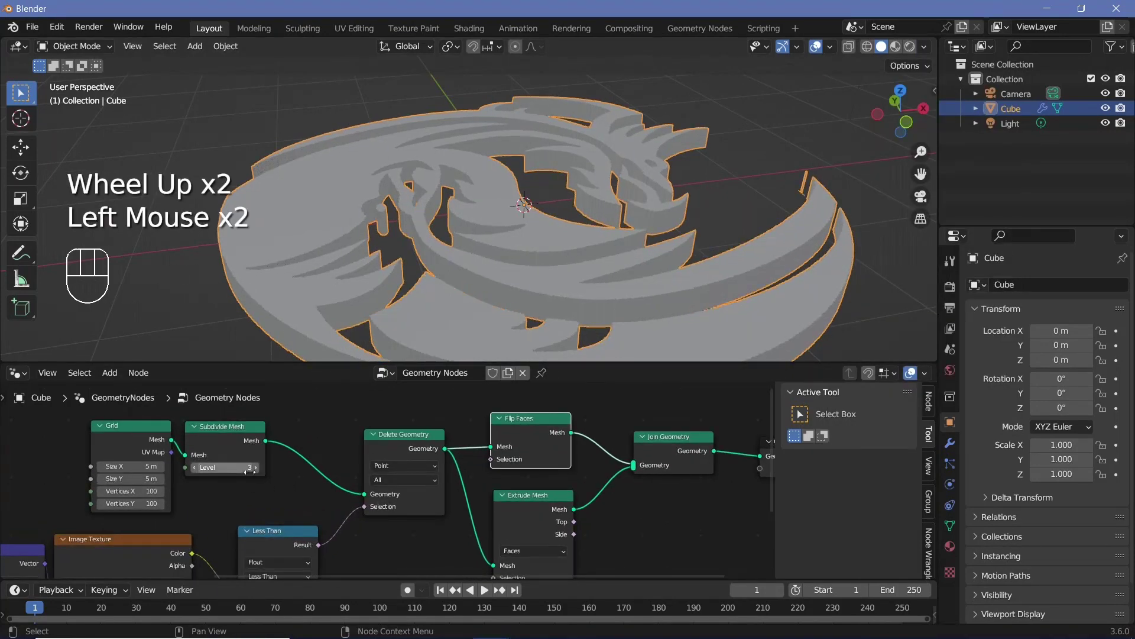
middle_drag(561, 231, 491, 223)
scroll(567, 266, down, 2)
Move Group Output farther from Join Geometry and insert a Set Material node between them
middle_drag(727, 473, 595, 470)
drag(645, 457, 697, 456)
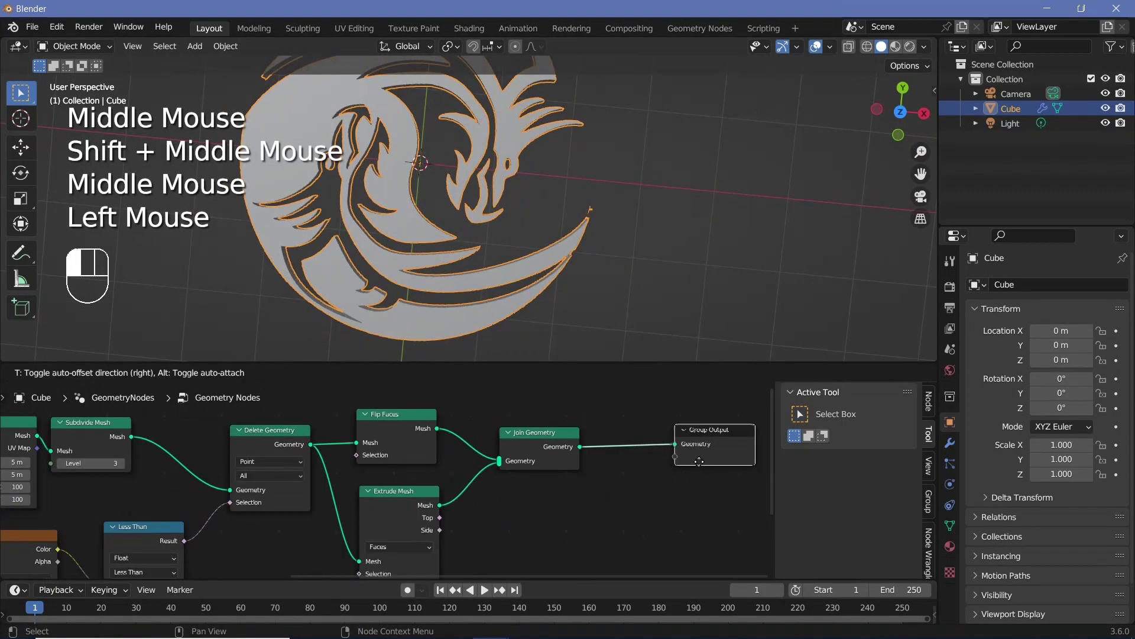
middle_drag(646, 470, 558, 471)
key(shift+a)
text(set ma)
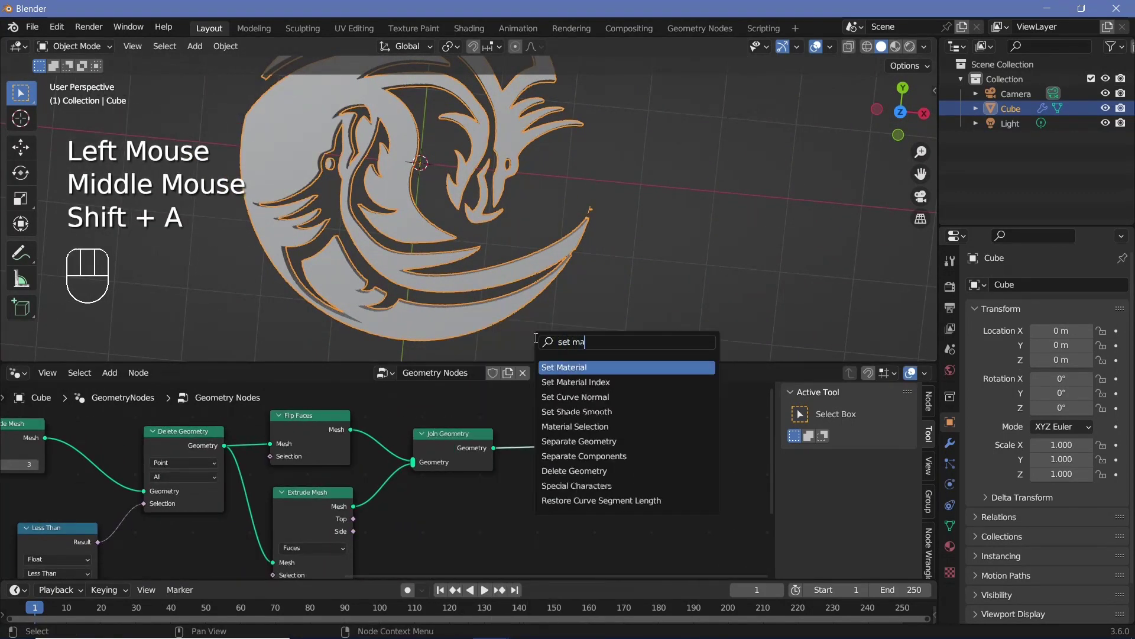
key(Return)
click(589, 466)
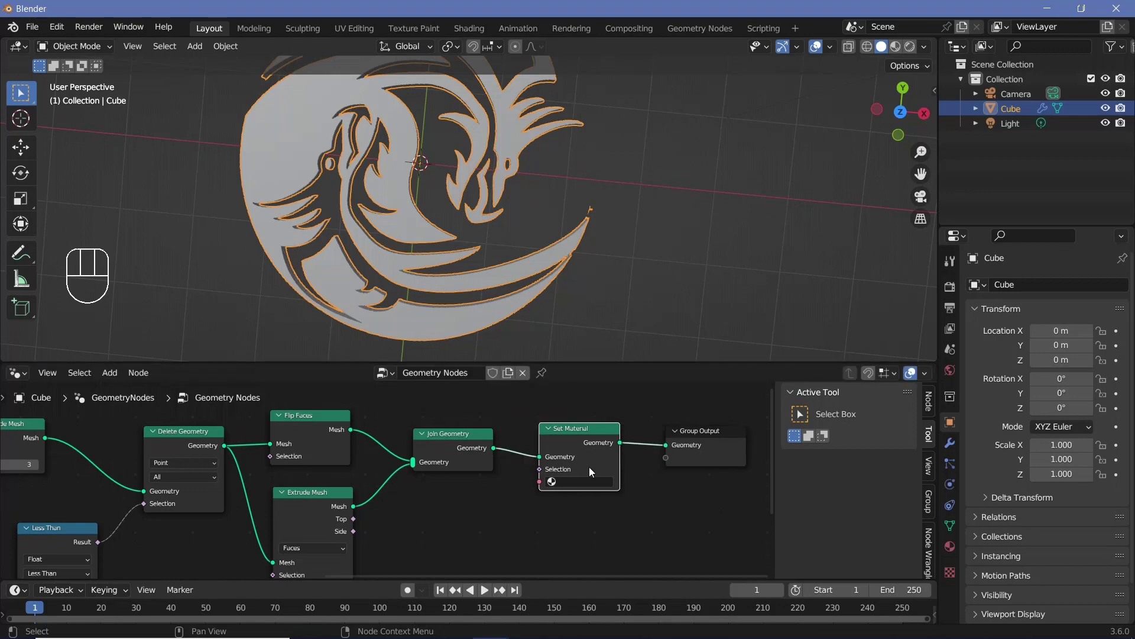
Assign the existing material named Material in the Set Material node and view the dragon at an angle
click(577, 482)
click(619, 503)
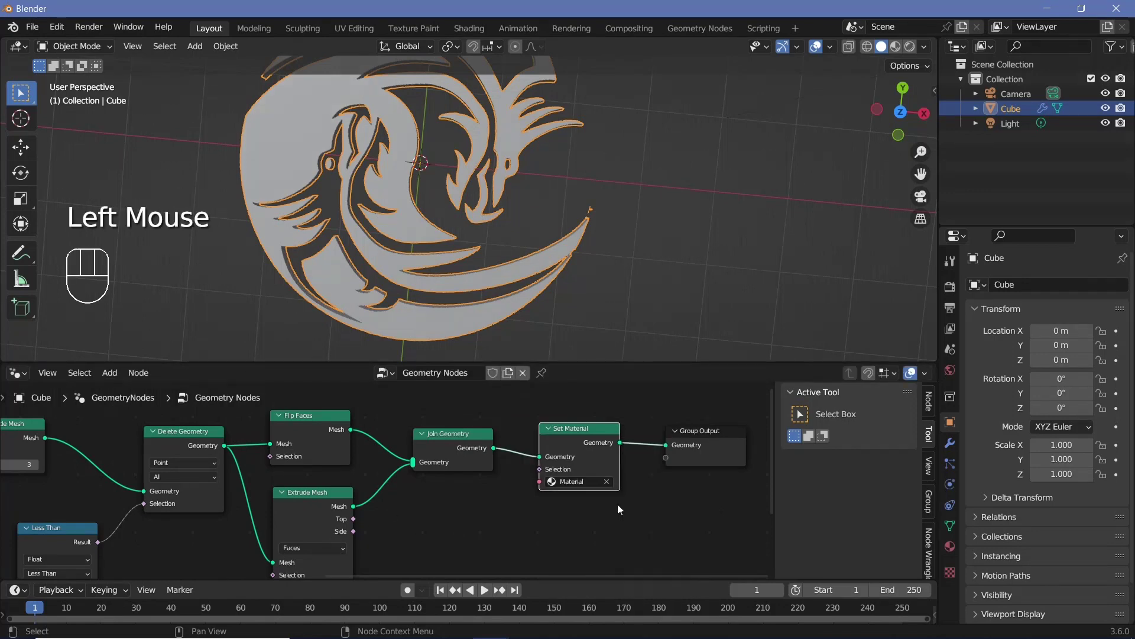
middle_drag(453, 268, 474, 171)
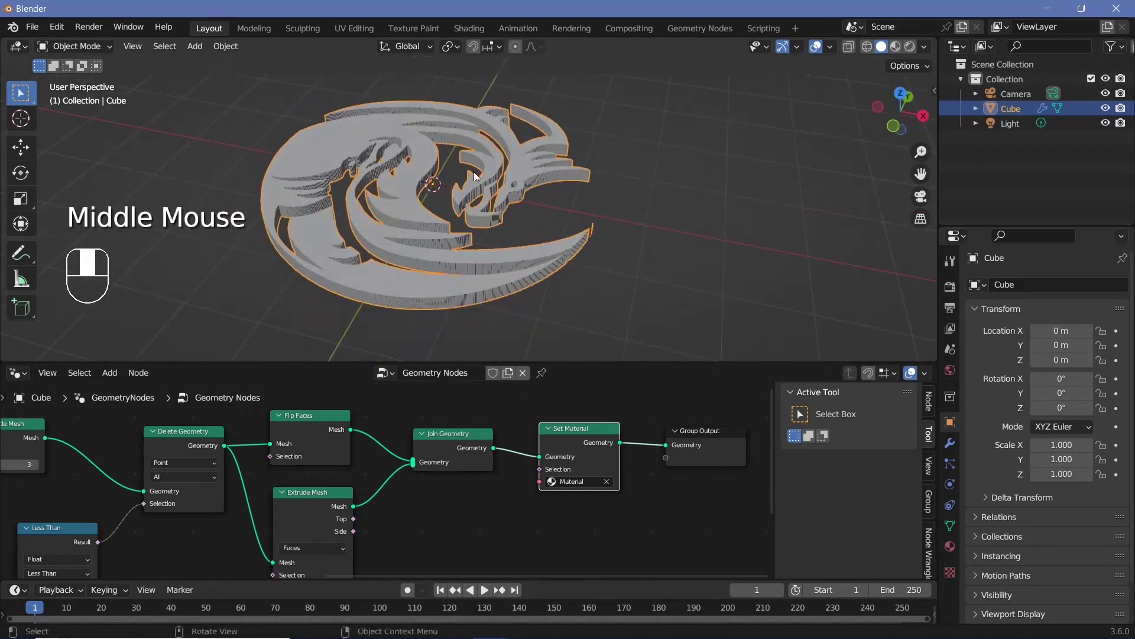